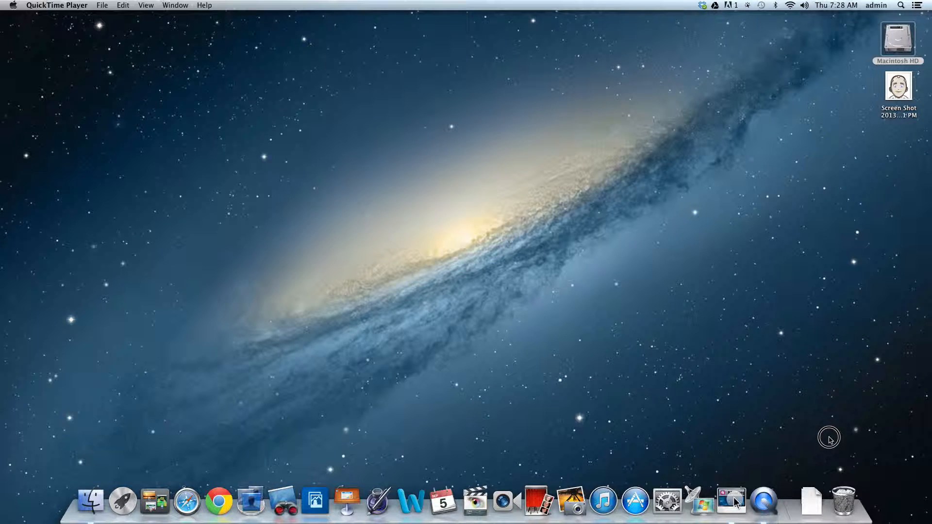
- Open the Macintosh HD drive and add its DV1 folder to the end of the Finder Favorites
left_click(894, 39)
double_click(894, 39)
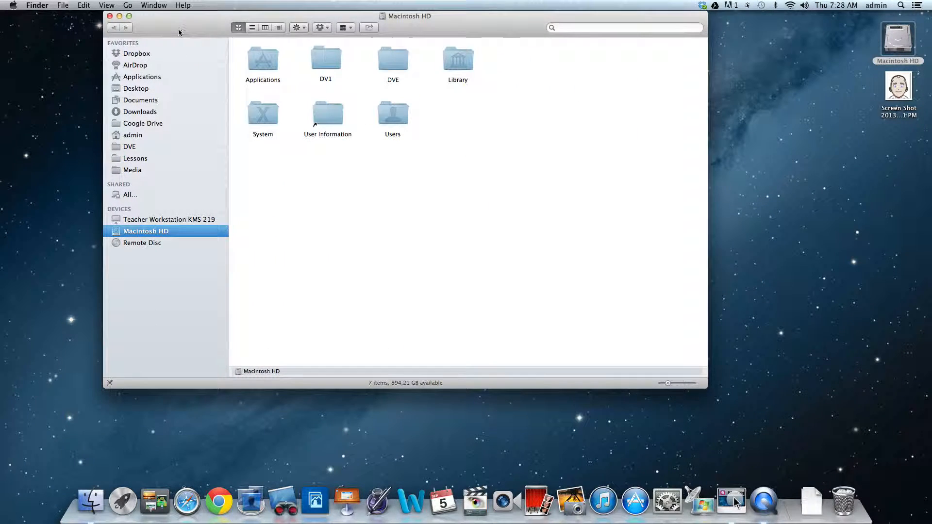
mouse_move(180, 30)
left_mouse_down()
mouse_move(92, 24)
mouse_move(166, 29)
left_mouse_up()
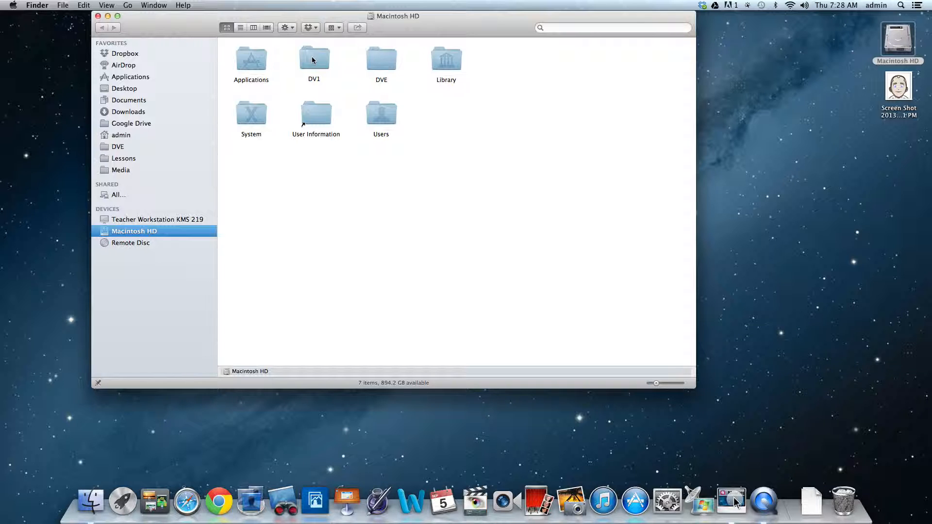
left_click_drag(314, 61, 129, 182)
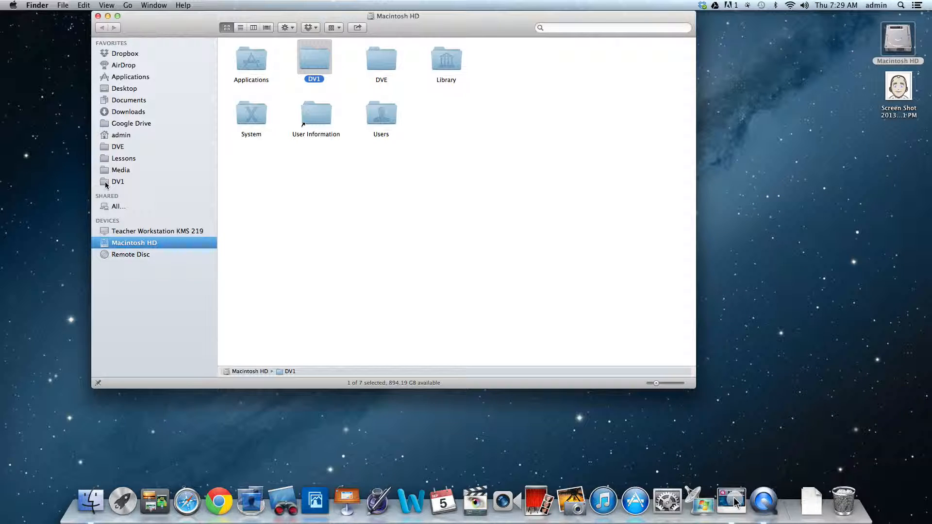
- Open the DV1 folder from Favorites and create a folder named Video in it
left_click(106, 183)
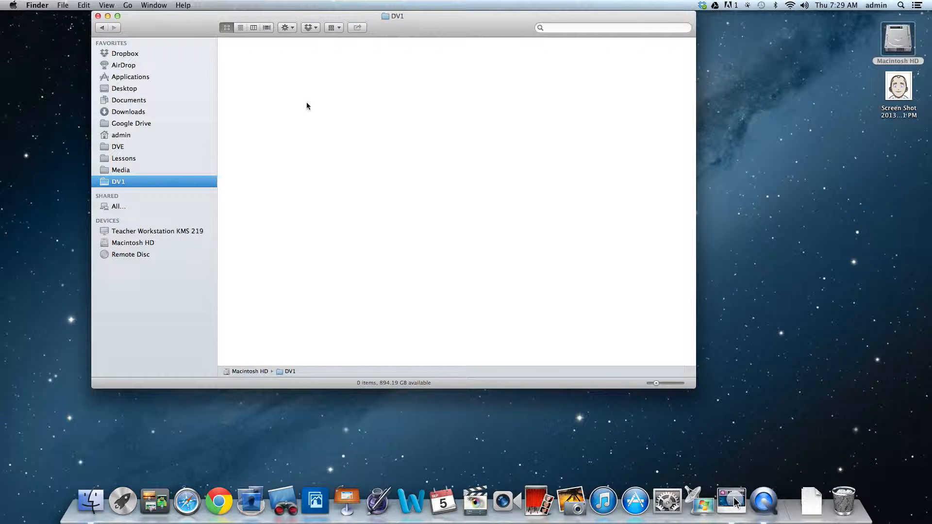
right_click(326, 108)
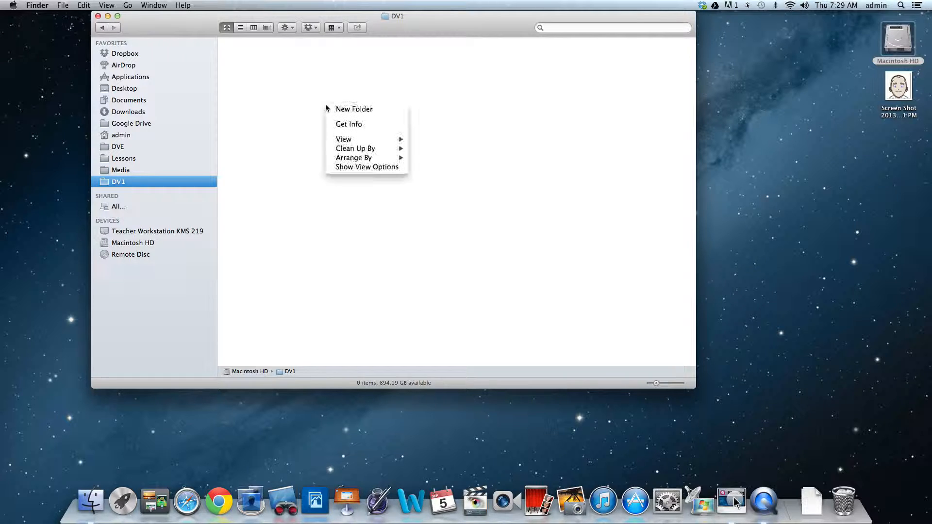
left_click(379, 111)
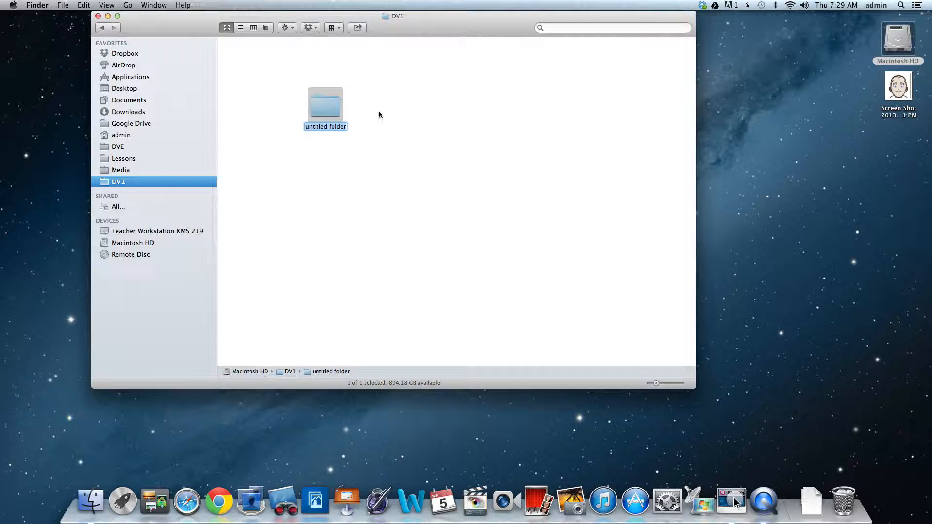
type("Video")
key("Return")
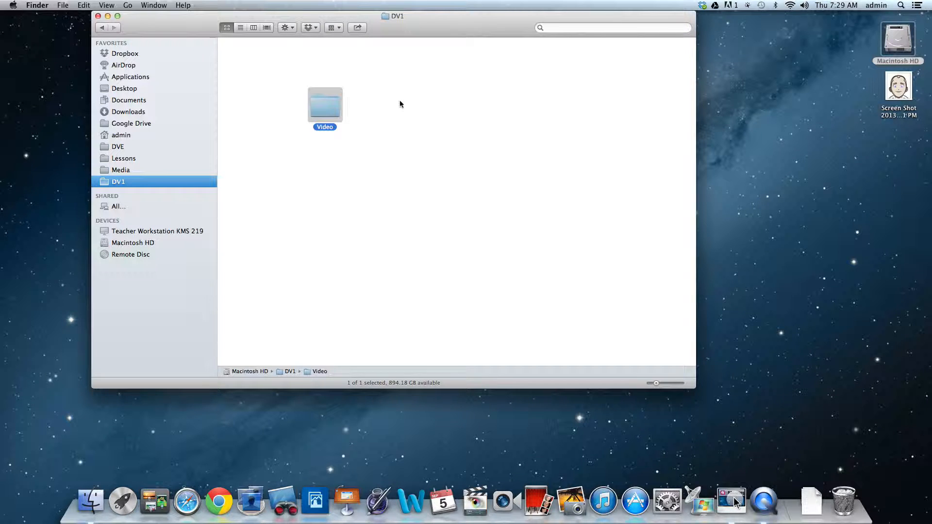
- Create a second folder named Images in DV1, beside the Video folder
left_click(400, 104)
right_click(399, 102)
left_click(429, 104)
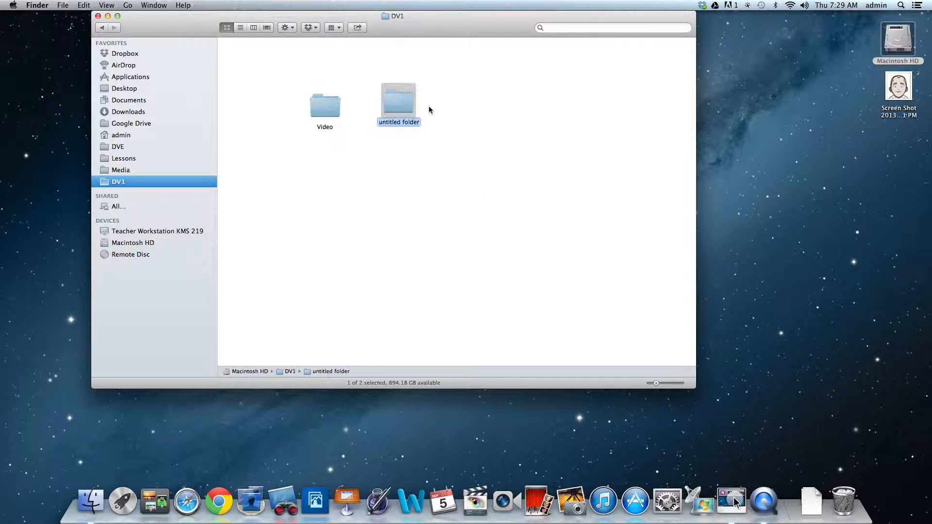
type("Images")
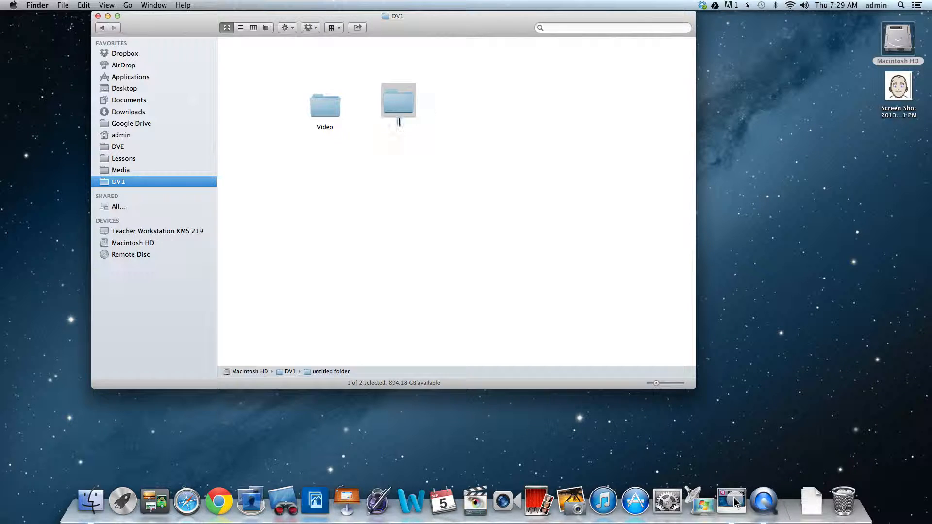
key("Return")
left_click(461, 111)
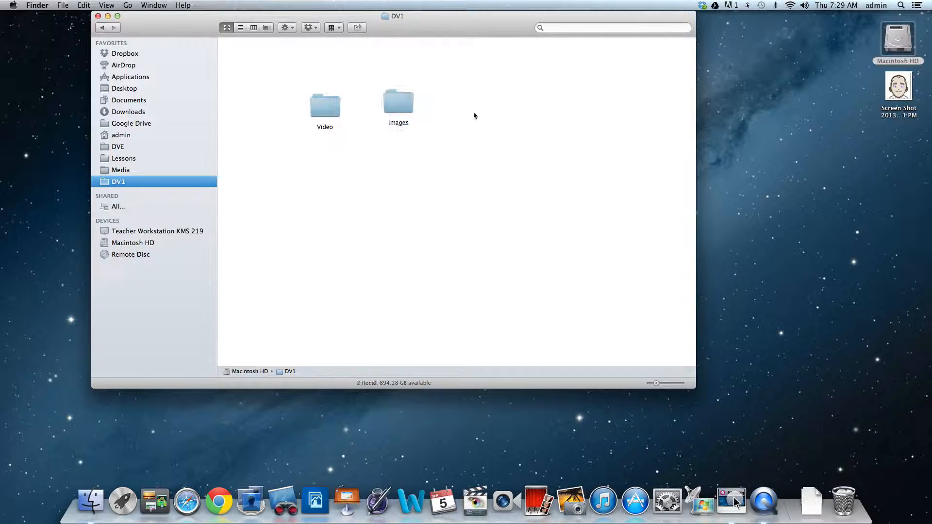
- Create a third folder named Sound Bytes in DV1, beside the Images folder
right_click(487, 112)
left_click(516, 118)
type("Sound Bytes")
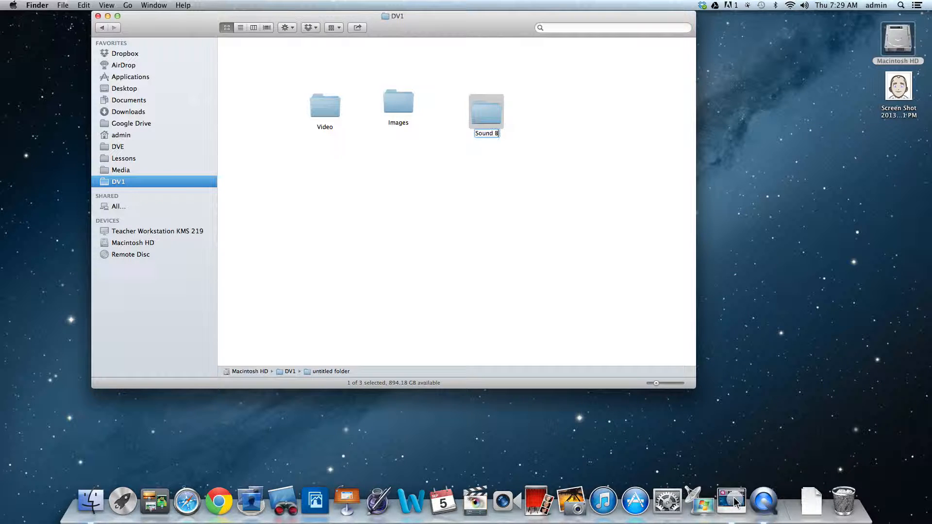
key("Return")
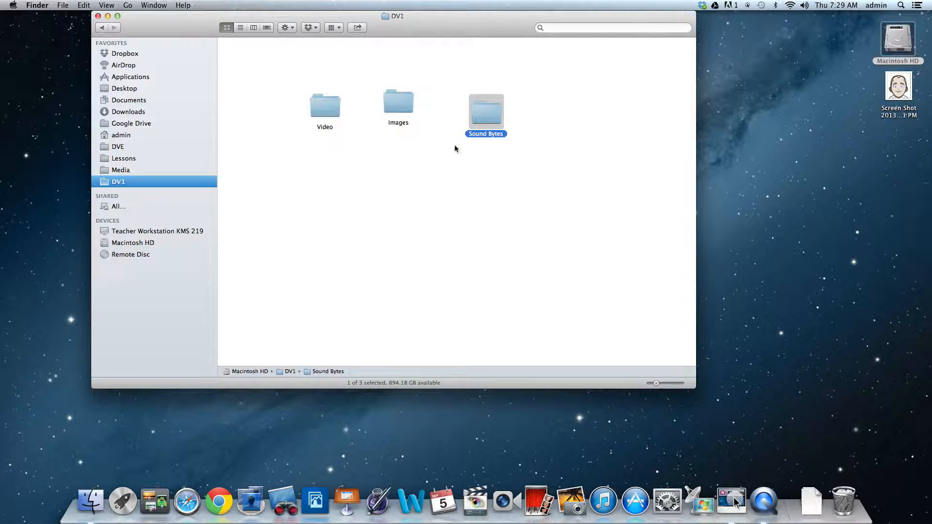
left_click(453, 146)
- Create a folder named Word Processed in DV1, below the Images folder
right_click(401, 183)
left_click(438, 186)
type("Word Processed")
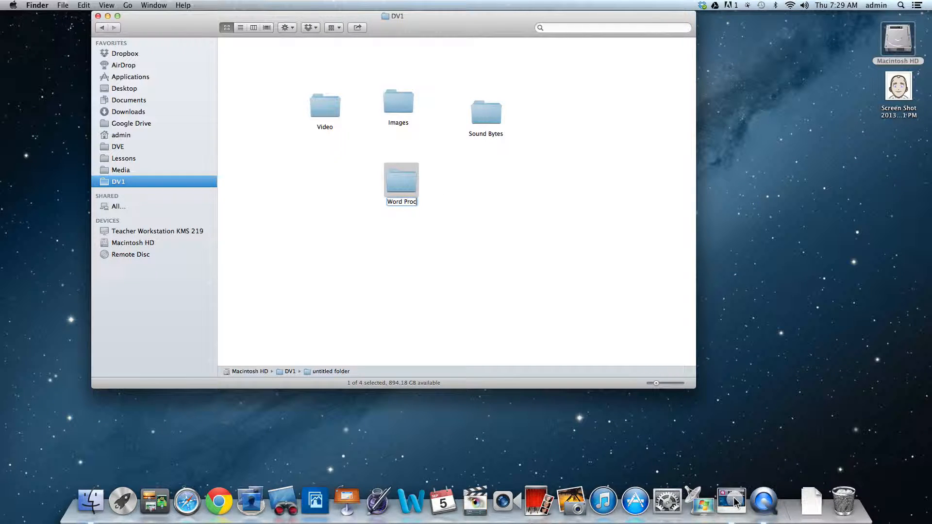
key("Return")
left_click(515, 220)
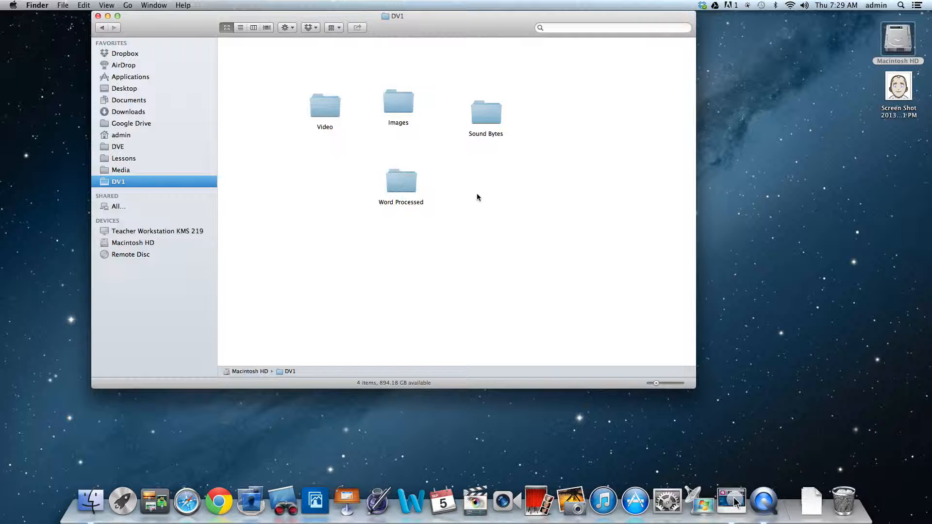
- Create a folder named PDFs in DV1, beside the Word Processed folder
right_click(476, 196)
left_click(492, 198)
type("PDFs")
key("Return")
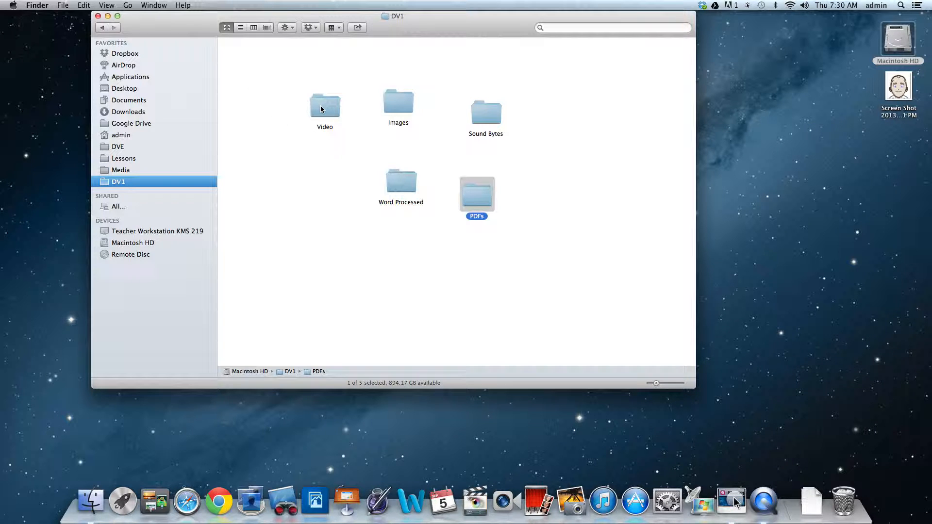
- Arrange the folders compactly, with Video, Images and Sound Bytes in one row and Word Processed and PDFs below
left_click_drag(321, 109, 256, 64)
left_click_drag(393, 106, 314, 66)
left_click_drag(486, 113, 372, 66)
left_click_drag(399, 180, 288, 112)
left_click_drag(476, 198, 348, 118)
left_click(421, 159)
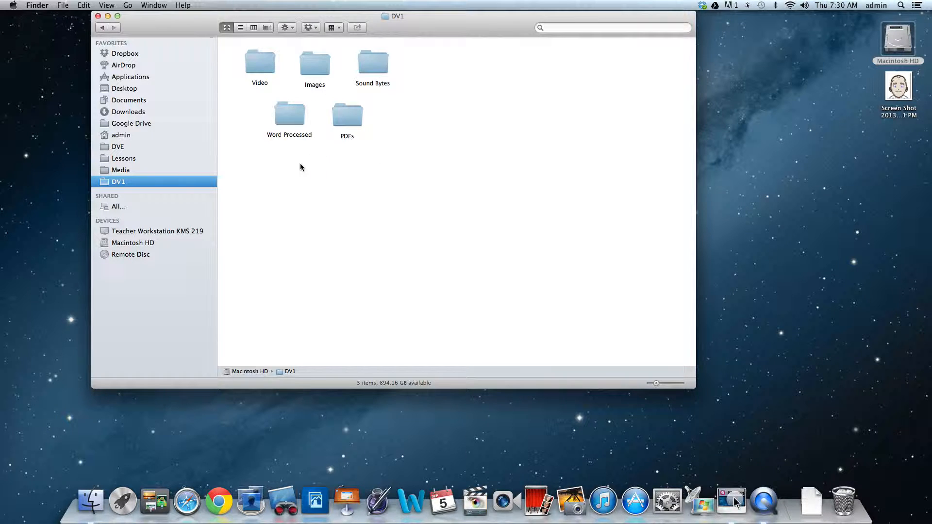
- Select the Word Processed folder, then shrink the DV1 window and move it toward the desktop's upper-left corner
left_click(288, 115)
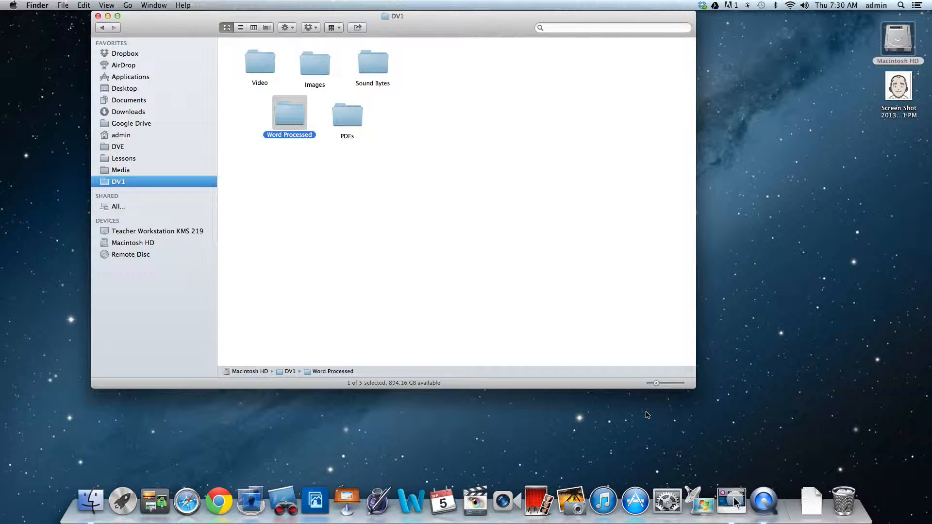
left_click_drag(694, 387, 576, 294)
left_click_drag(401, 20, 324, 20)
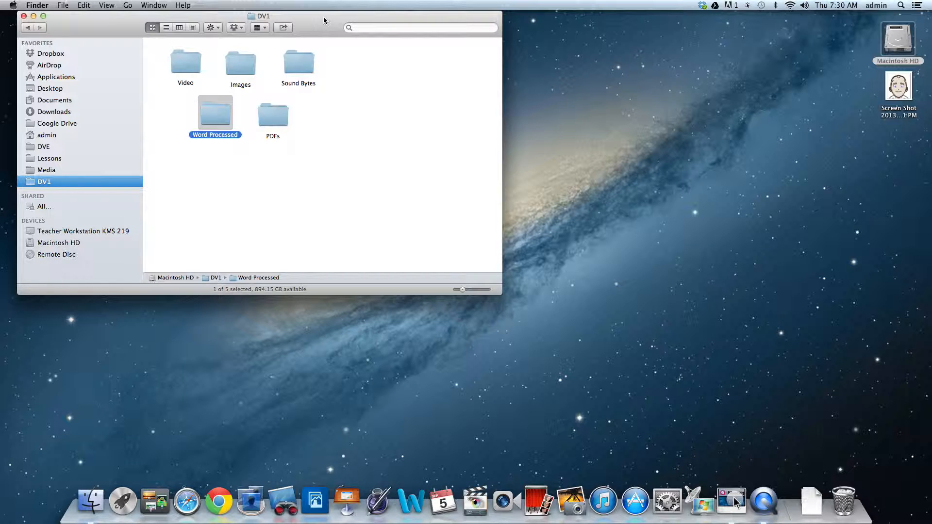
- Open Macintosh HD in a second, smaller Finder window and place it below and beside the DV1 window
double_click(898, 38)
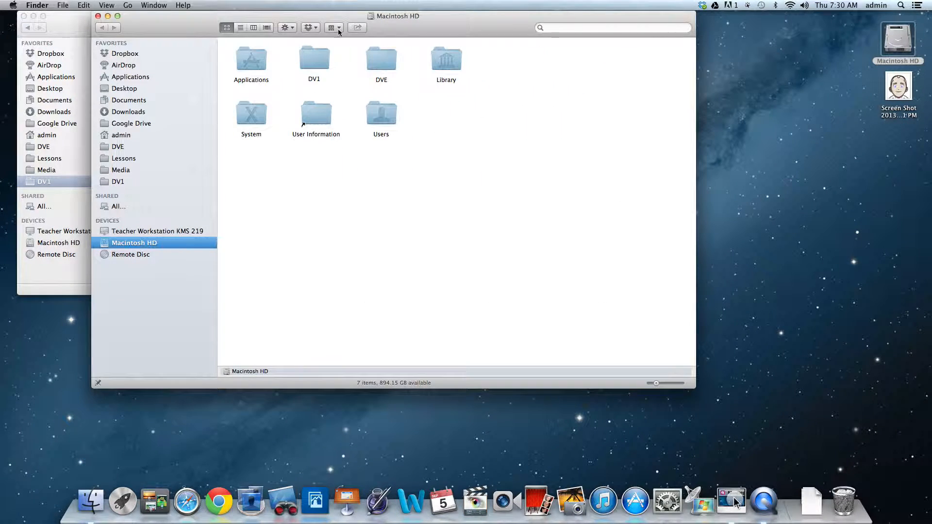
left_click_drag(693, 386, 585, 247)
left_click_drag(165, 25, 324, 199)
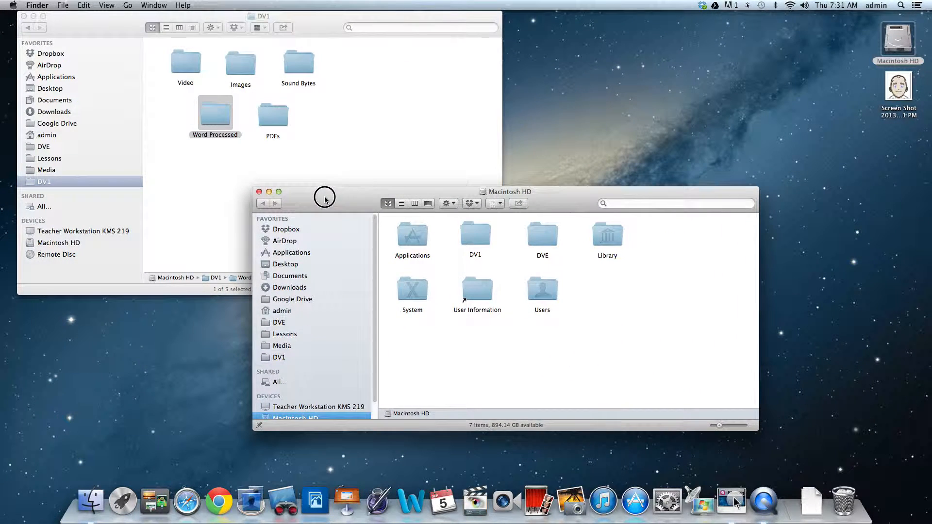
- Open the DVE folder in the second window, then resize and move that window so all DVE and DV1 folders are uncovered
double_click(542, 235)
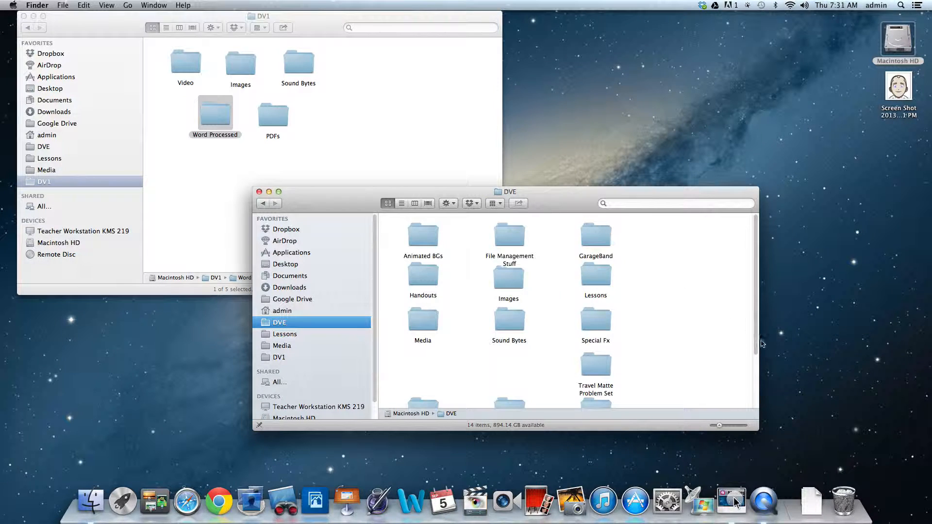
left_click_drag(567, 202, 587, 164)
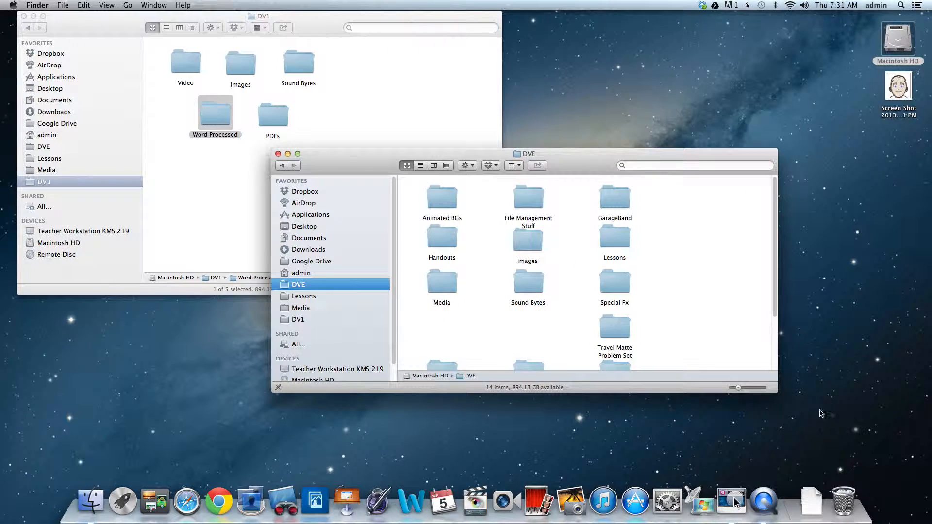
left_click_drag(776, 388, 748, 464)
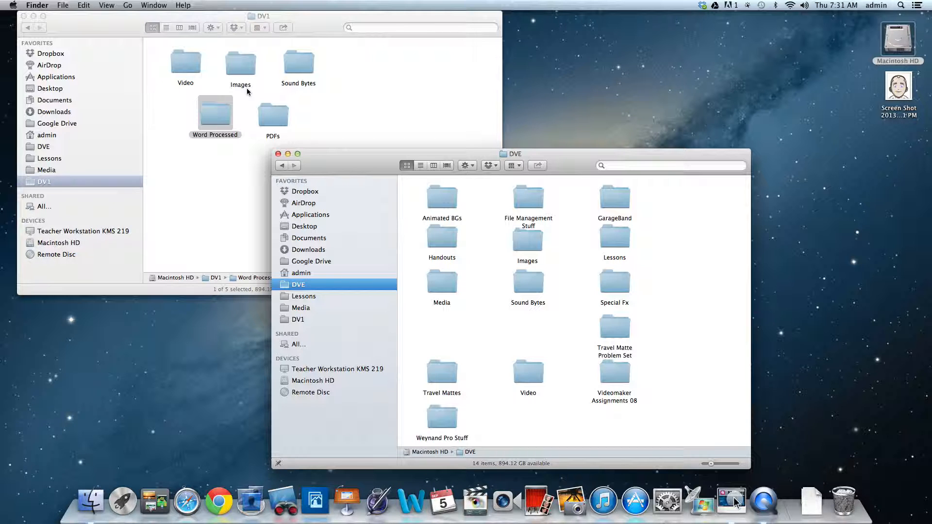
left_click_drag(349, 163, 430, 112)
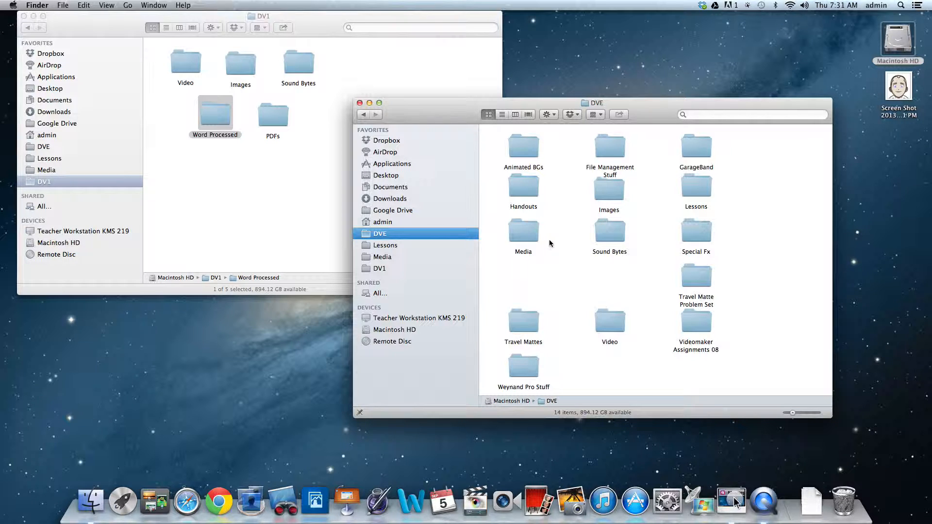
- Open the Harry Media folder inside Media and show its files as a list sorted by kind
double_click(524, 233)
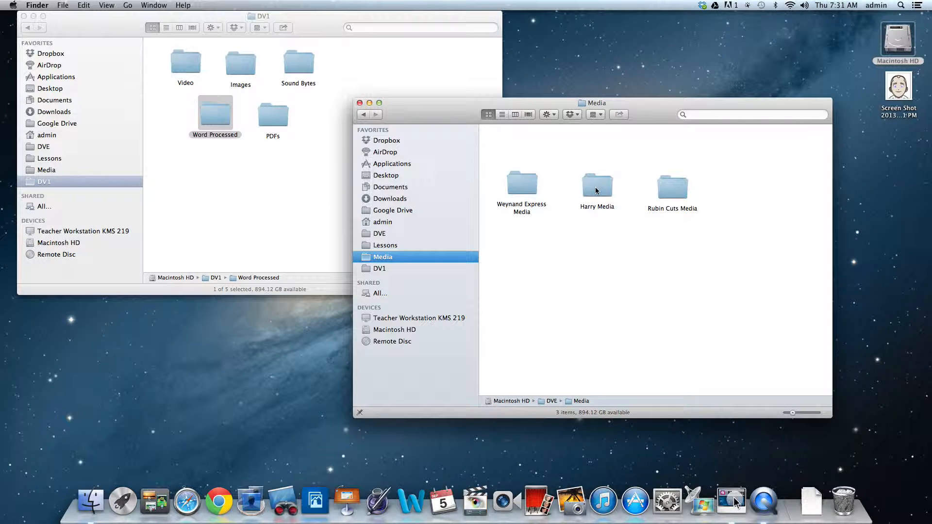
double_click(592, 190)
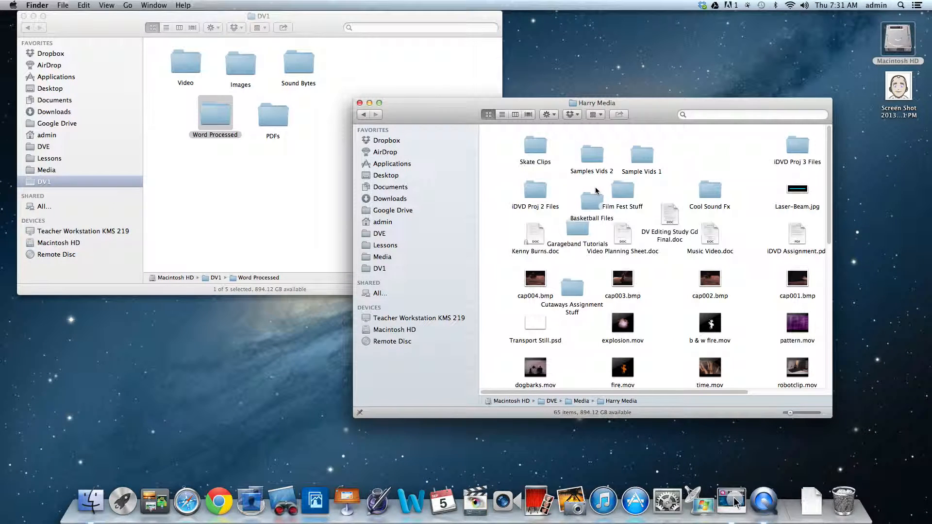
left_click(502, 115)
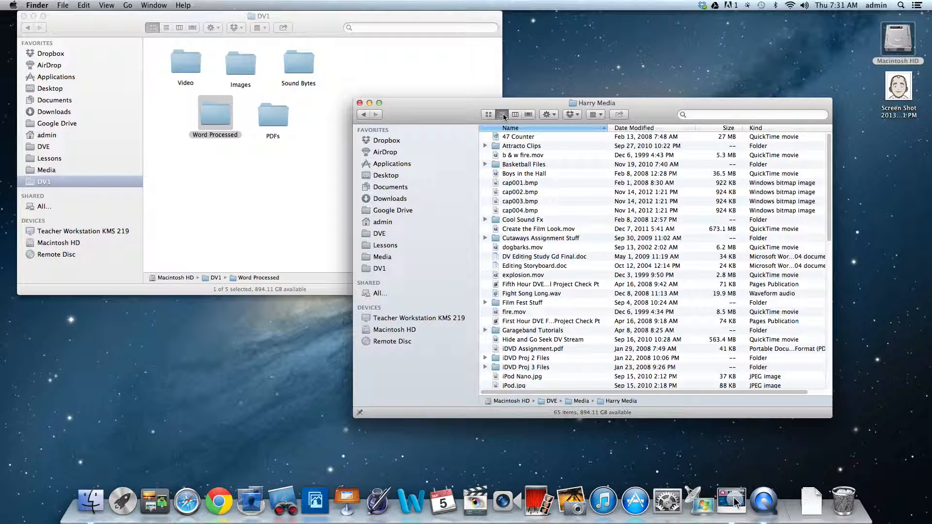
left_click(760, 129)
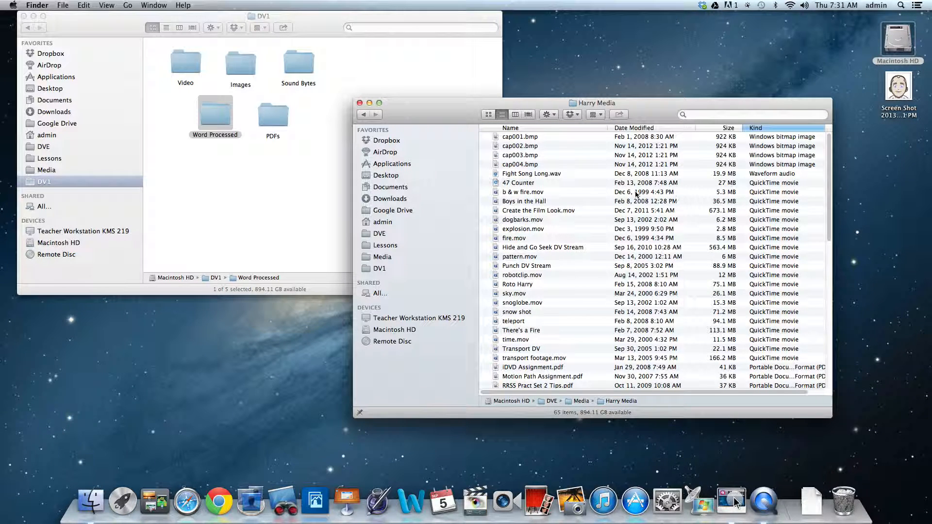
- Copy fire.mov from Harry Media into the Video folder of DV1
left_click(509, 185)
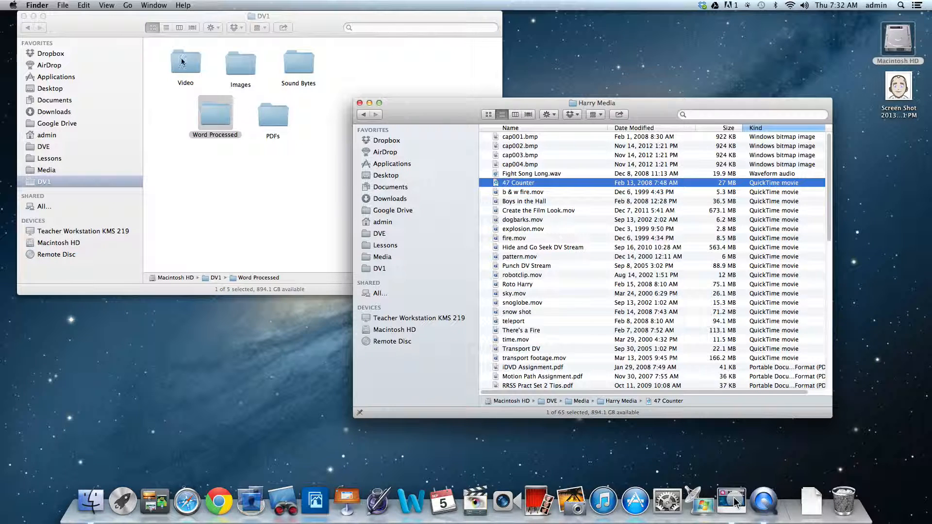
left_click(515, 238)
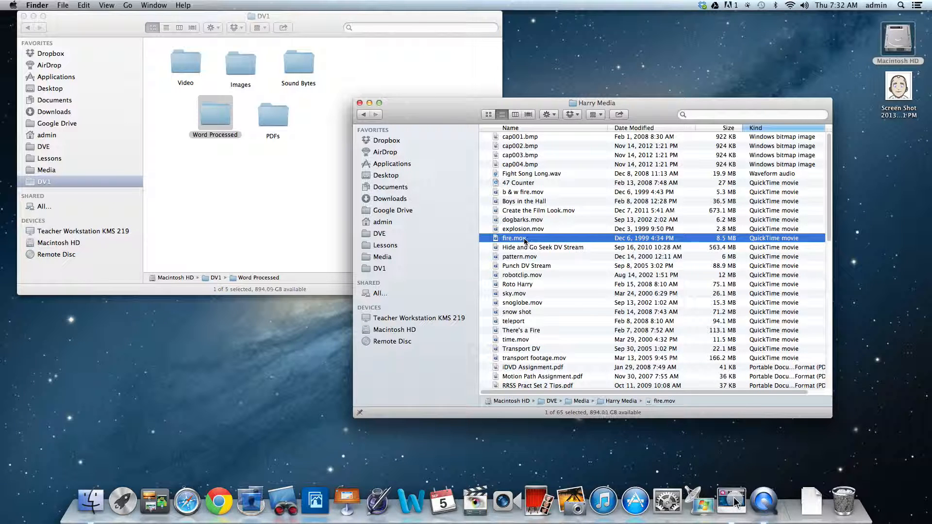
left_click_drag(523, 239, 187, 64)
- Copy the Boys in the Hall movie from Harry Media into the Video folder of DV1
left_click(521, 204)
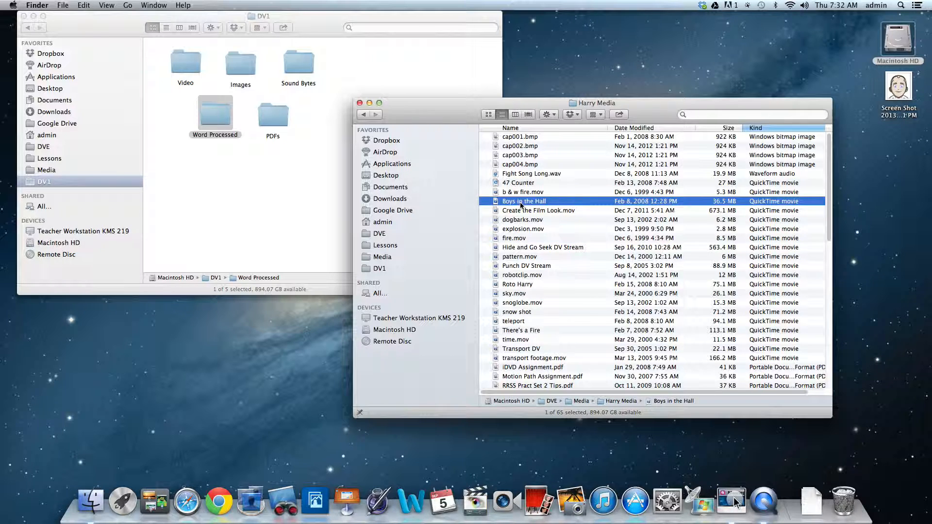
left_click_drag(527, 203, 189, 63)
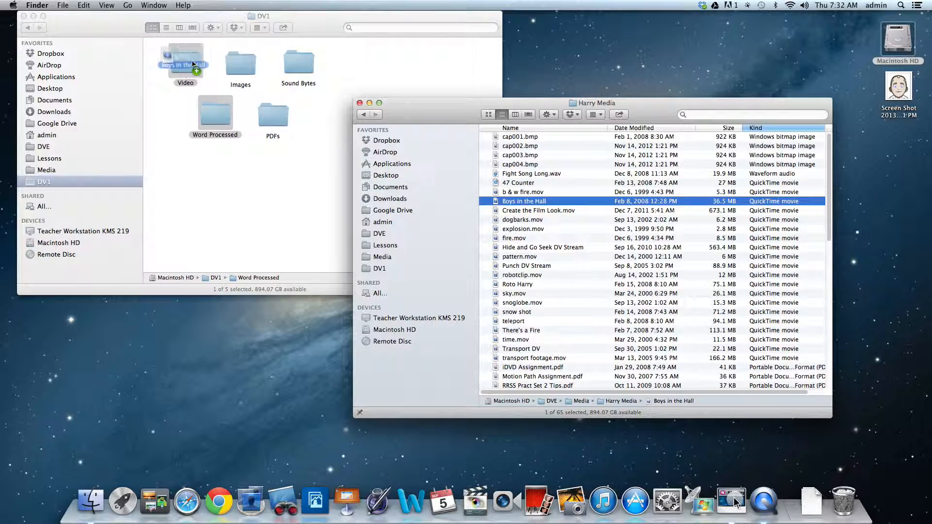
left_click(243, 187)
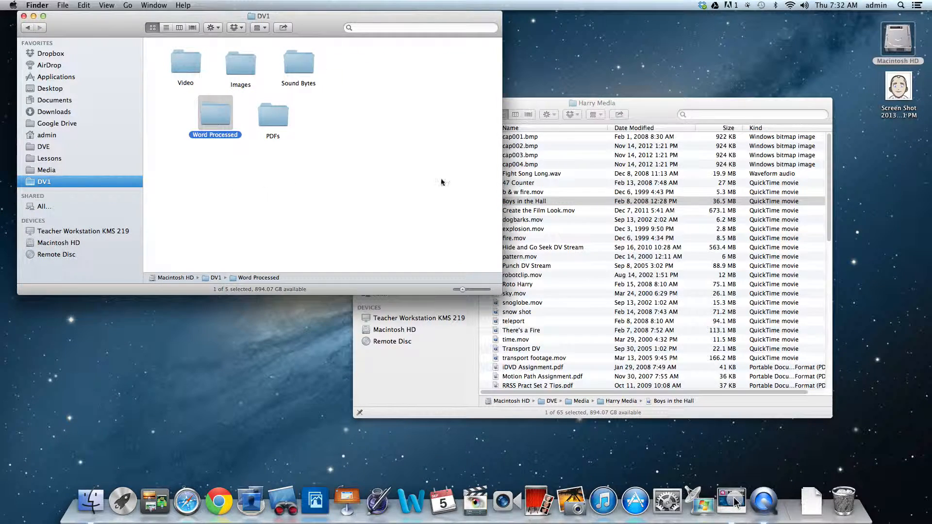
left_click(532, 107)
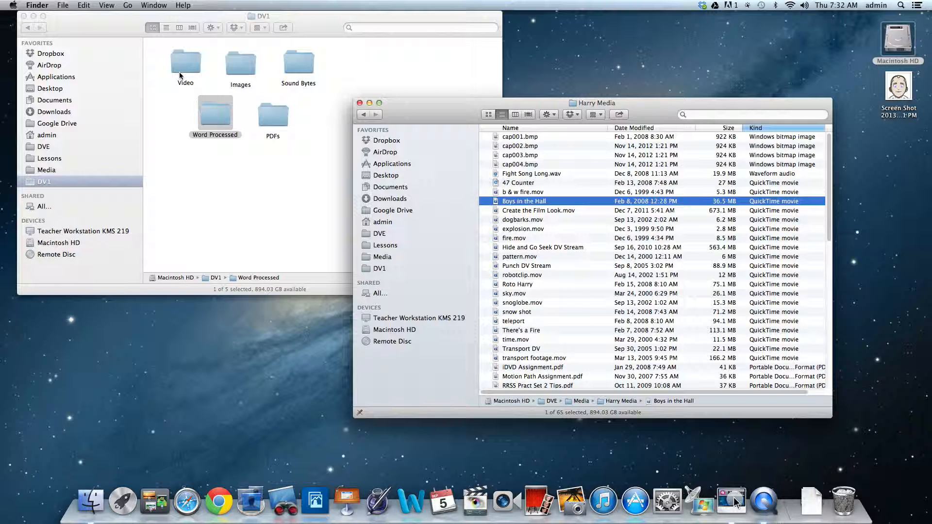
- Undo the misplaced copy of Boys in the Hall and copy the movie from Harry Media into the Video folder of DV1
left_click(83, 5)
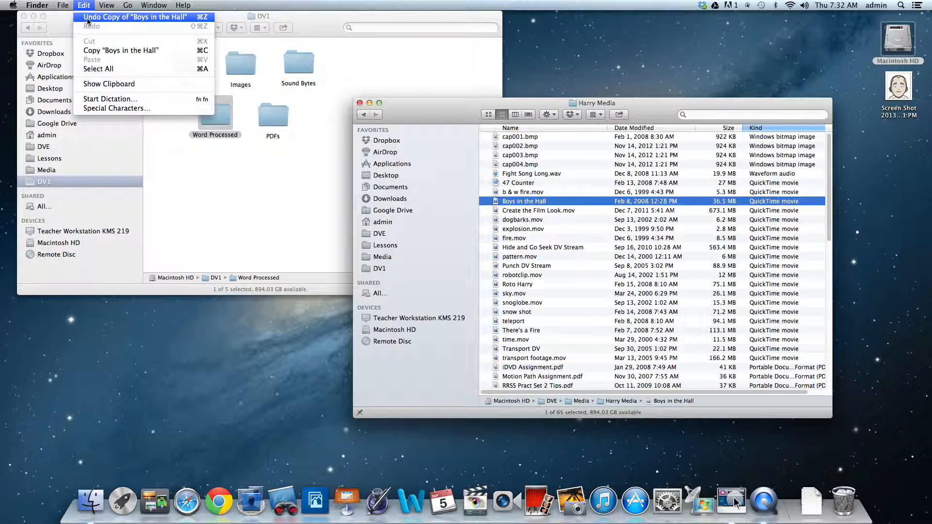
left_click(88, 20)
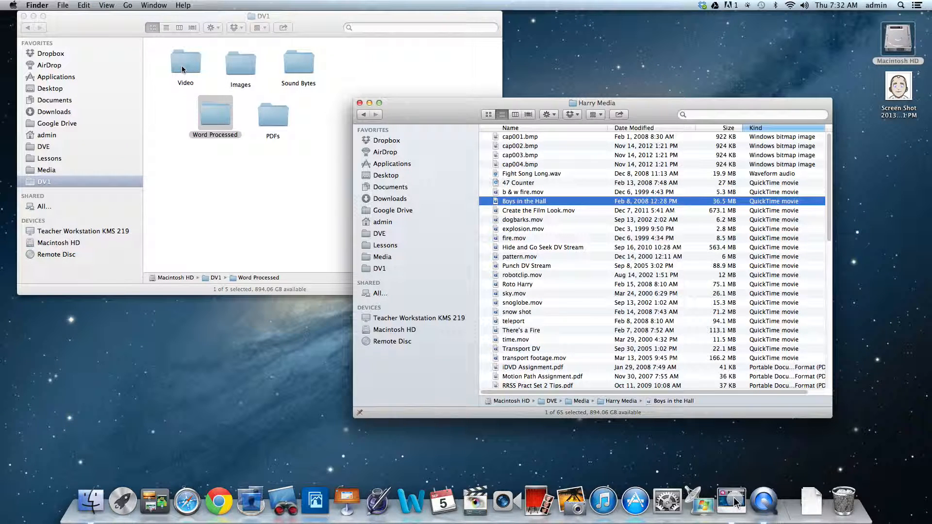
double_click(183, 66)
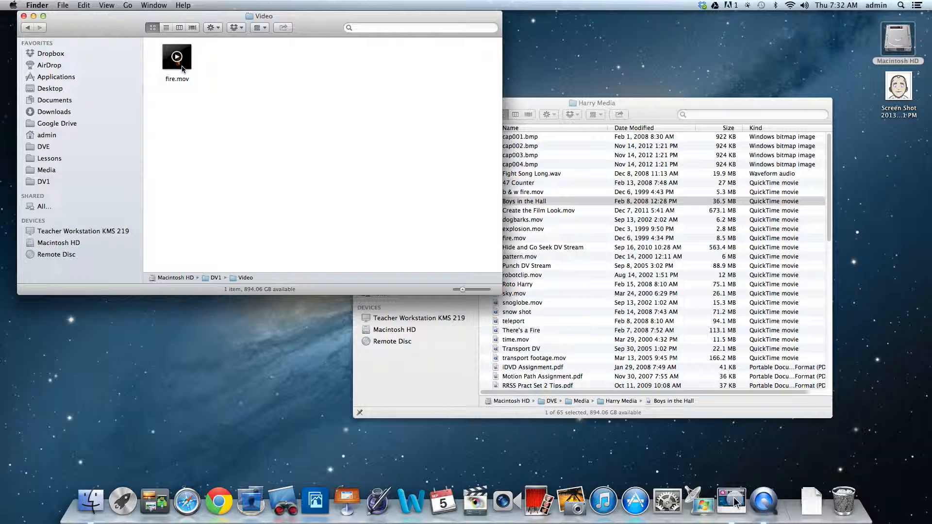
left_click(28, 28)
left_click(519, 204)
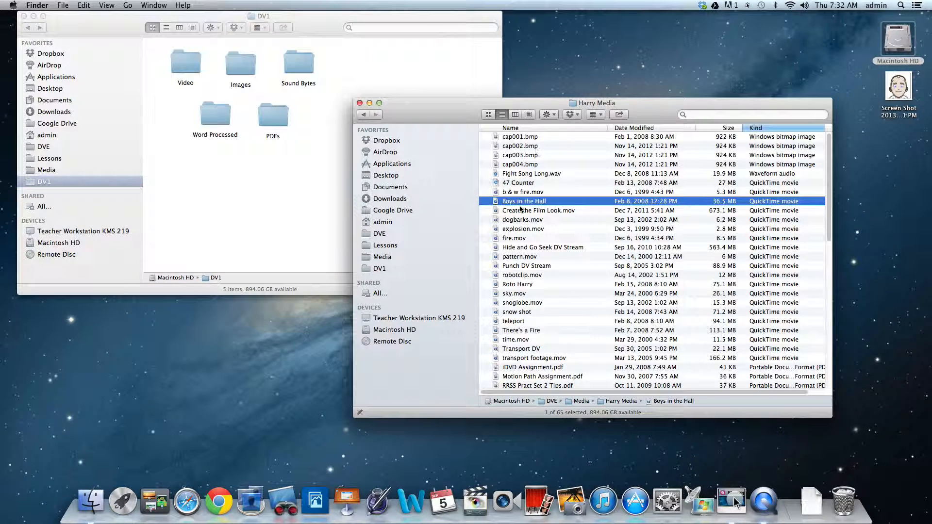
left_click_drag(519, 204, 185, 64)
- Sort the Images folder of DVE by kind and copy Orange.jpg and lightning.tif from it into the Images folder of DV1
left_click(363, 115)
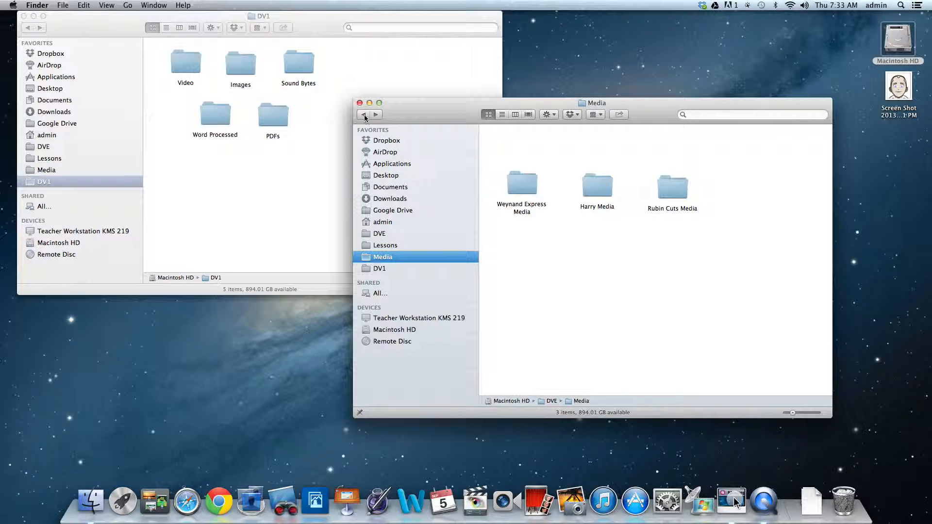
left_click(365, 116)
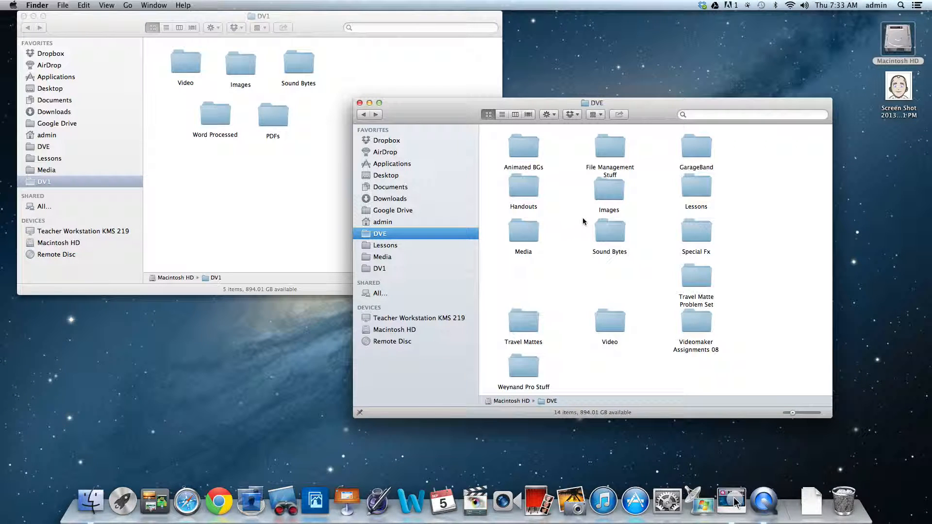
double_click(610, 191)
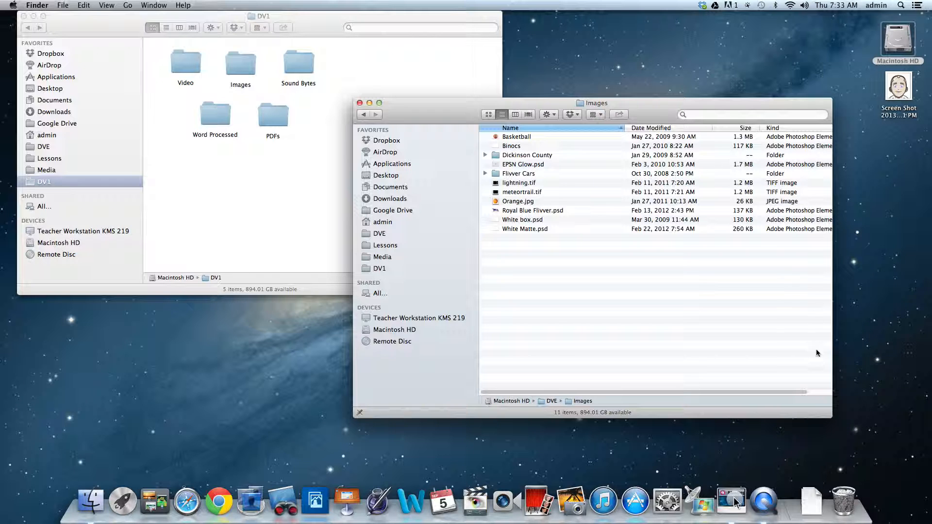
left_click_drag(831, 416, 871, 394)
left_click(777, 127)
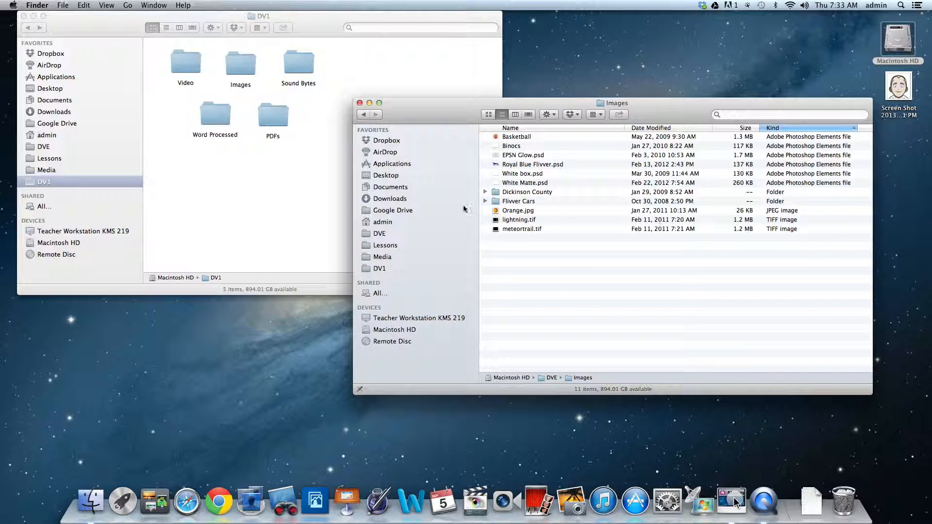
left_click_drag(495, 210, 240, 61)
left_click_drag(495, 220, 241, 72)
- Sort the Sound Bytes folder of DVE by kind and copy KHS Fight Short into the Sound Bytes folder of DV1
left_click(366, 116)
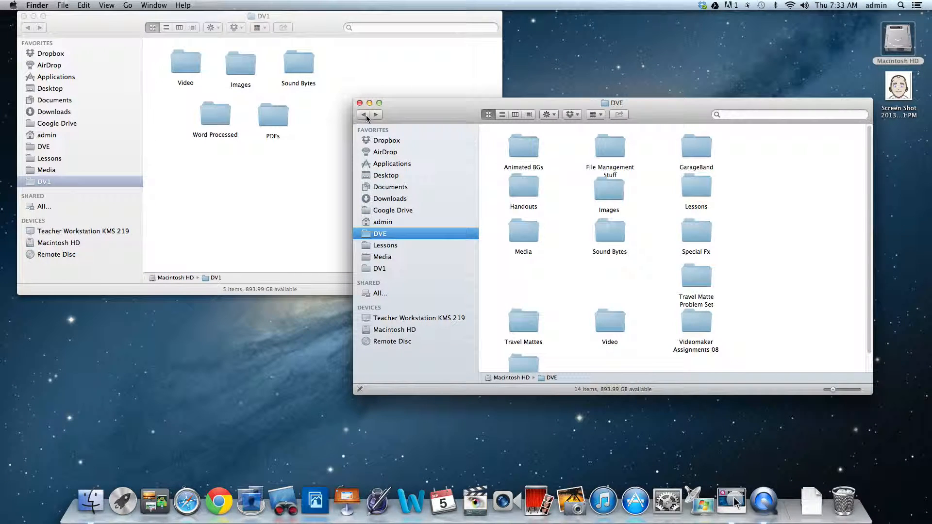
double_click(608, 235)
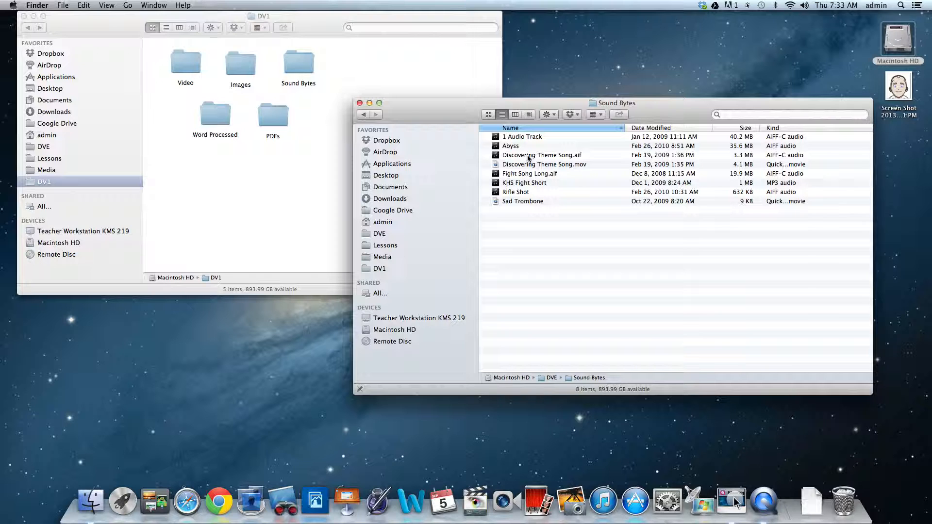
left_click(778, 128)
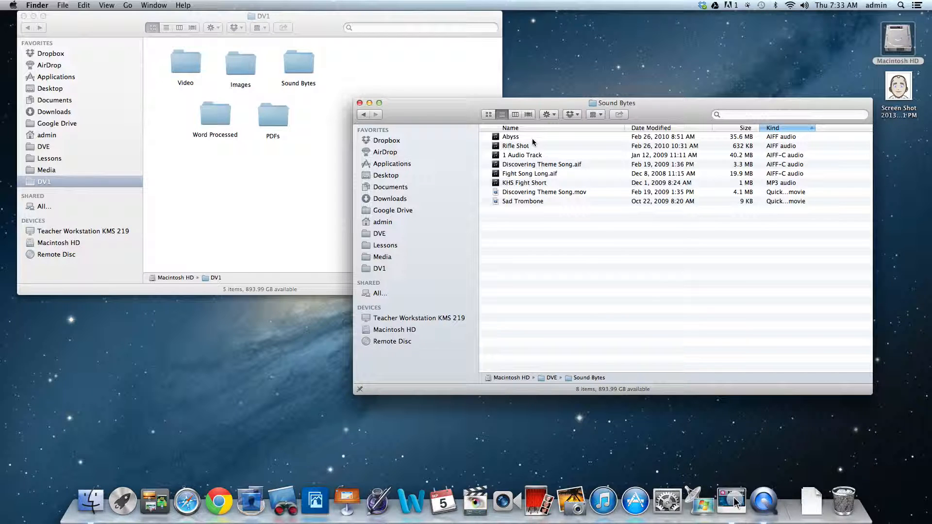
left_click(528, 183)
left_click_drag(544, 185, 311, 66)
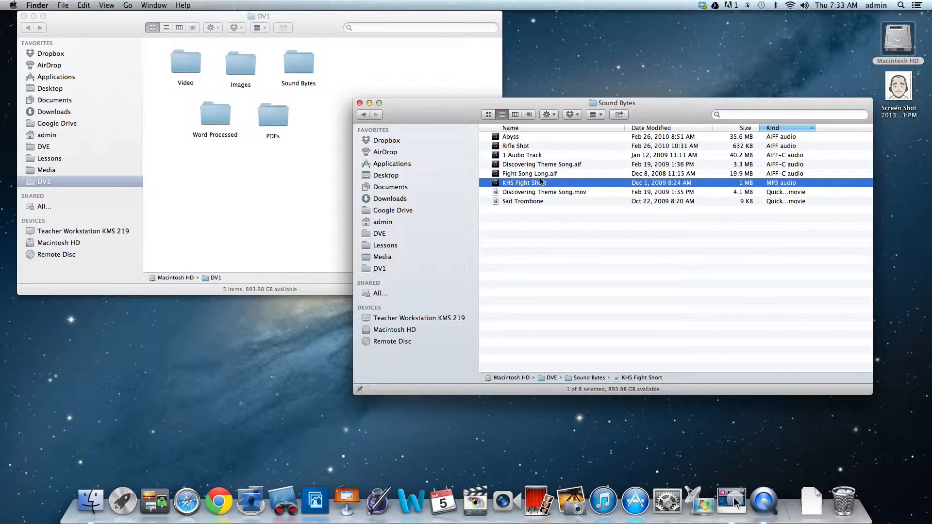
- Preview Discovering Theme Song.aif and copy it into the Sound Bytes folder of DV1
left_click(536, 166)
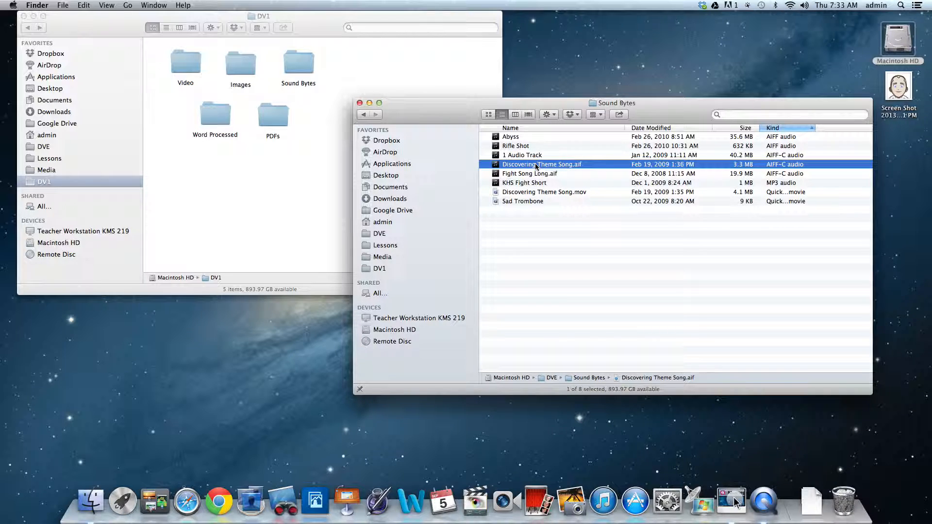
key("space")
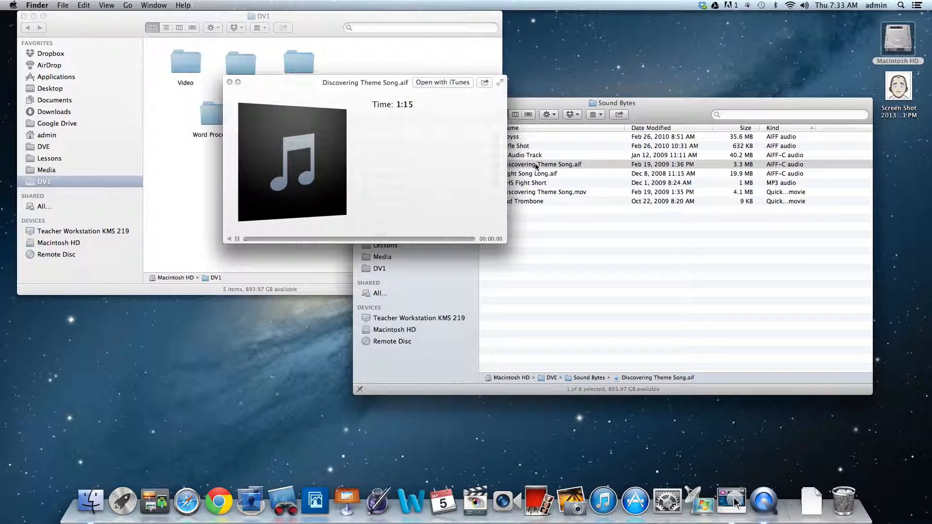
key("space")
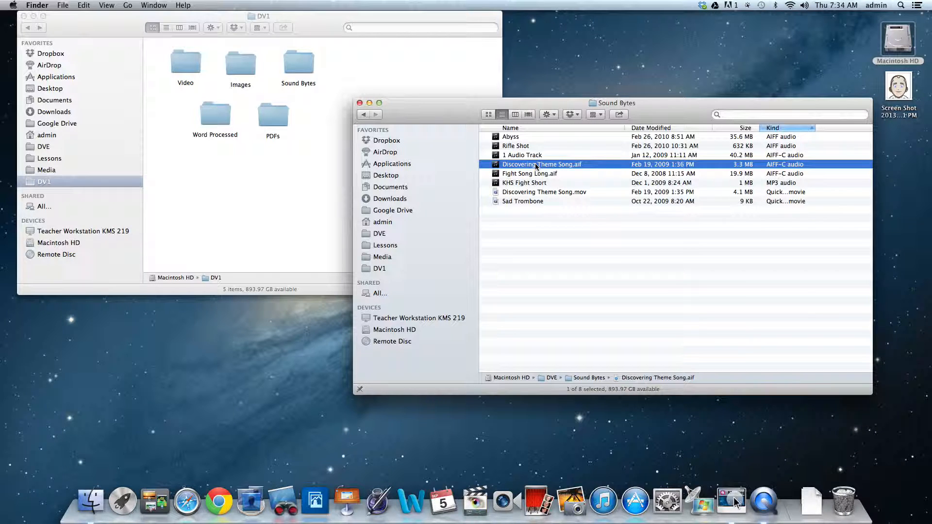
left_click_drag(538, 165, 298, 61)
- Open the Handouts folder of DVE, then move and enlarge its window to show more of the file list
left_click(365, 114)
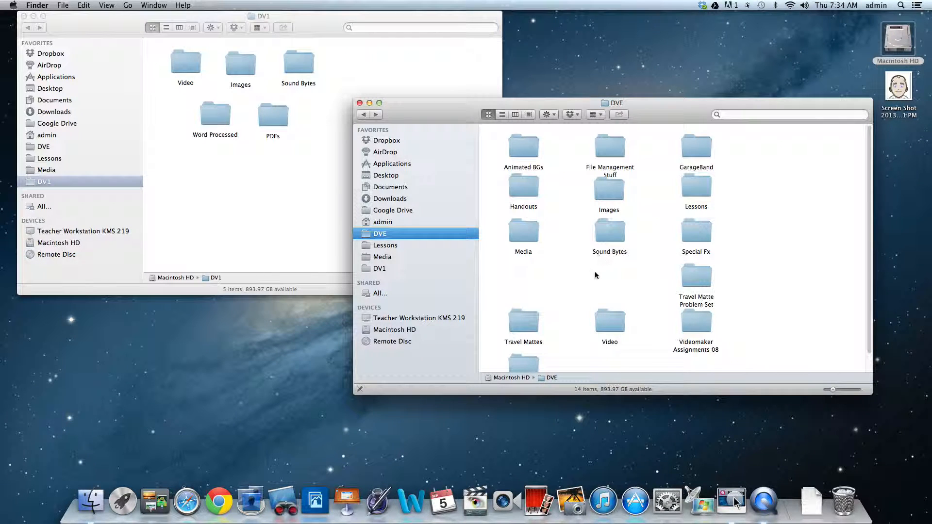
scroll(596, 268, "down", 2)
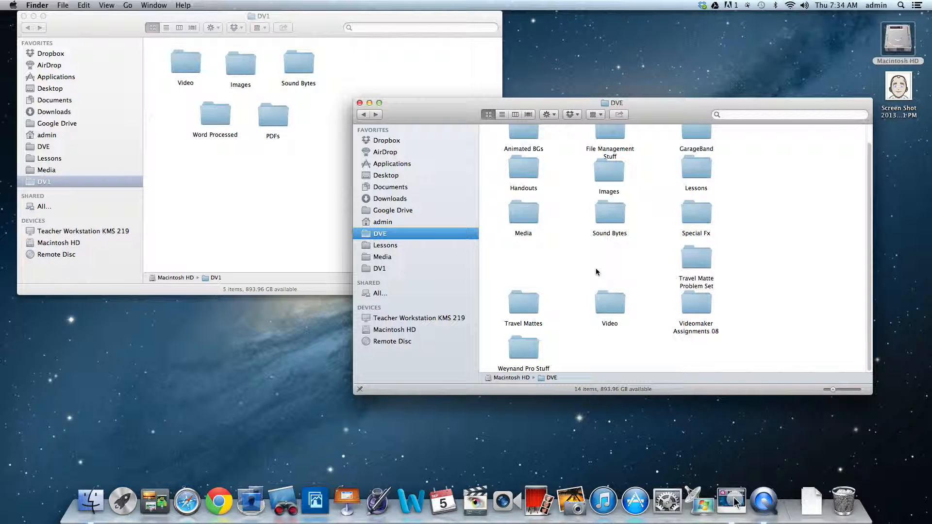
scroll(595, 269, "up", 2)
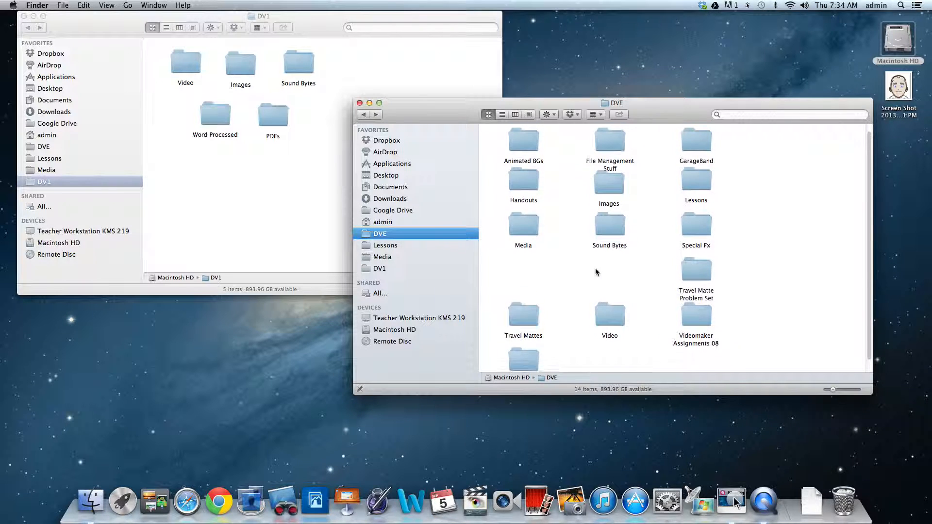
double_click(521, 182)
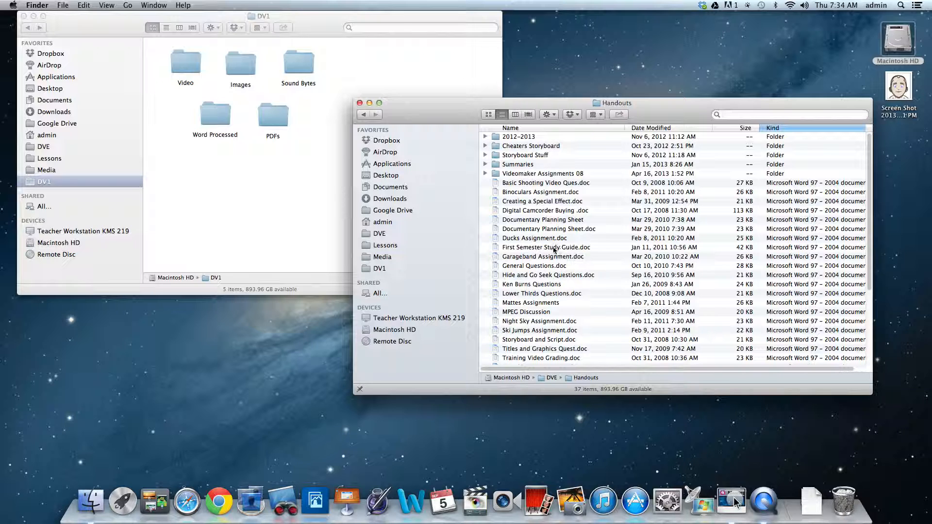
left_click_drag(672, 114, 613, 121)
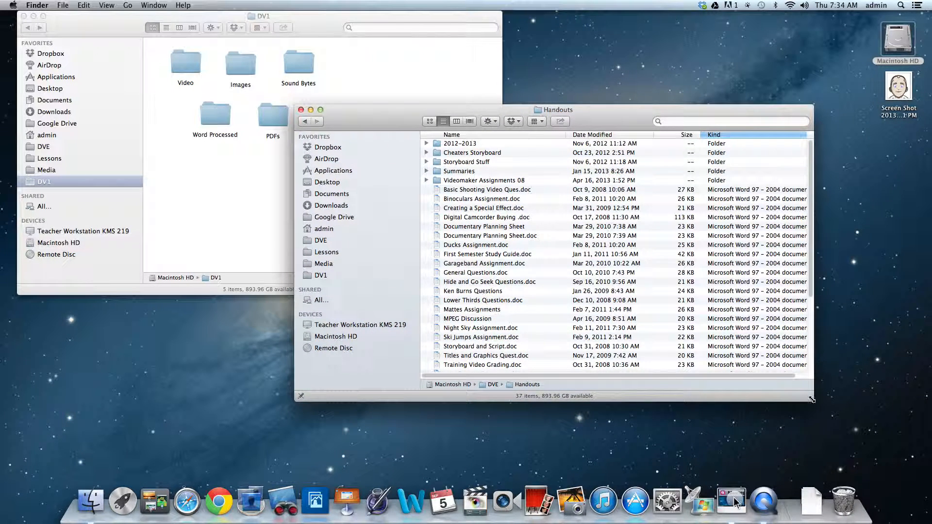
left_click_drag(812, 400, 846, 425)
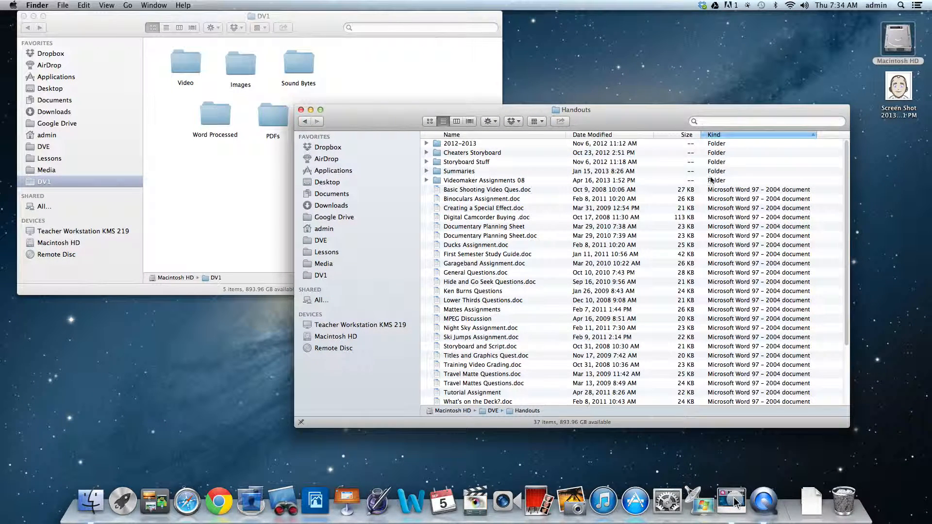
- Copy Basic Shooting Video Ques.doc and Final Project Assignment from Handouts into the Word Processed folder of DV1
left_click(468, 191)
left_click_drag(452, 190, 218, 116)
scroll(683, 243, "down", 3)
scroll(683, 243, "down", 3)
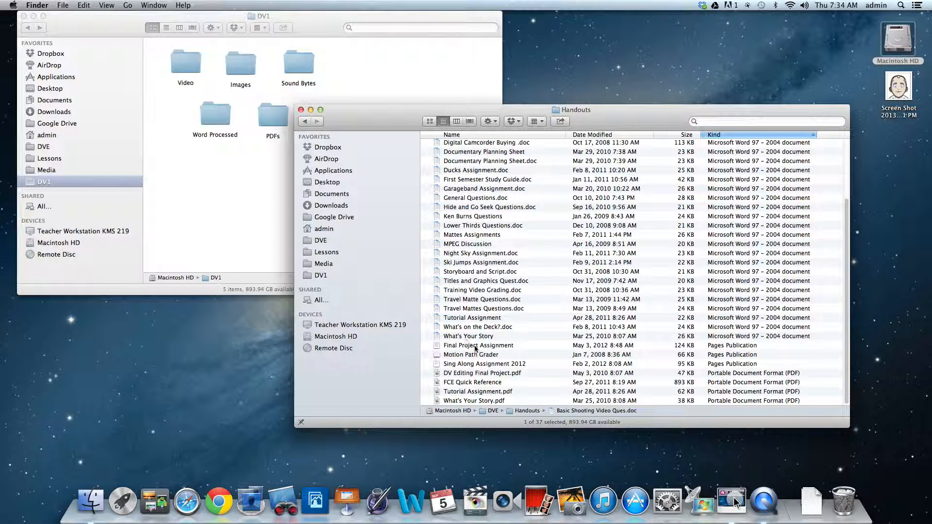
left_click_drag(474, 347, 216, 116)
- Move the Handouts window clear of the PDFs folder and copy DV Editing Final Project.pdf and Tutorial Assignment.pdf into that folder
left_click_drag(361, 115, 431, 97)
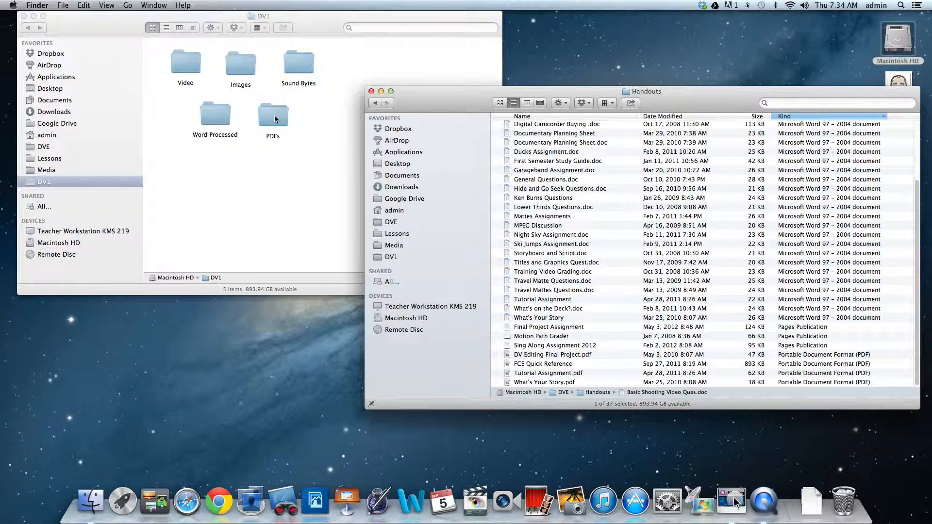
left_click(537, 354)
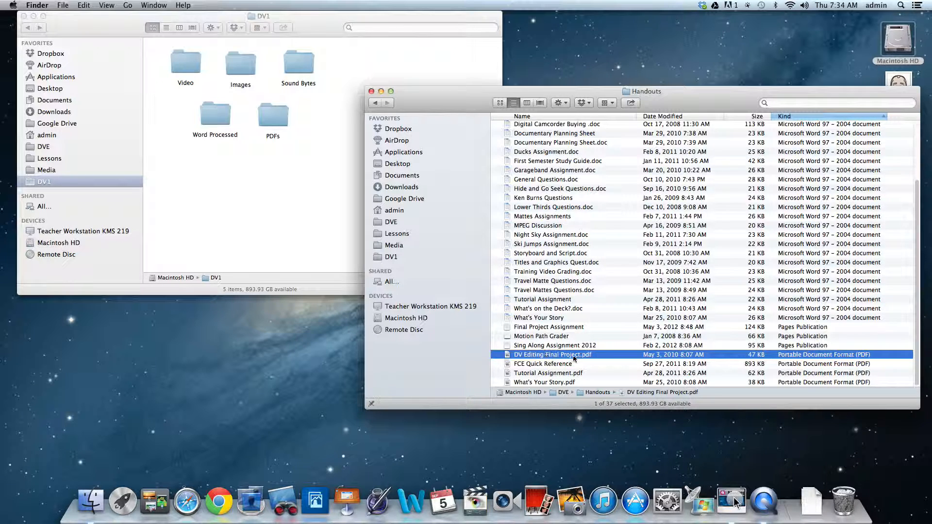
left_click_drag(572, 358, 289, 132)
left_click(541, 372)
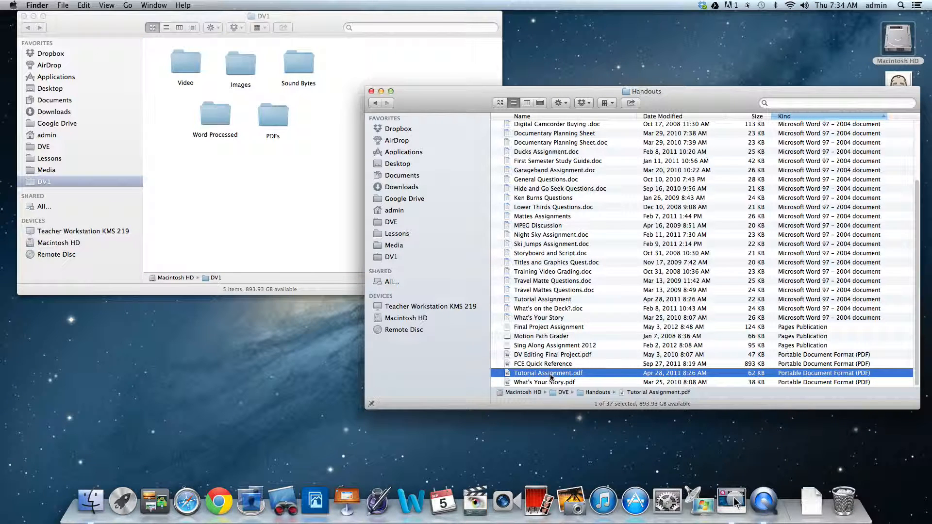
left_click_drag(545, 373, 272, 120)
- Check the contents of the PDFs and Word Processed folders in DV1
left_click(324, 164)
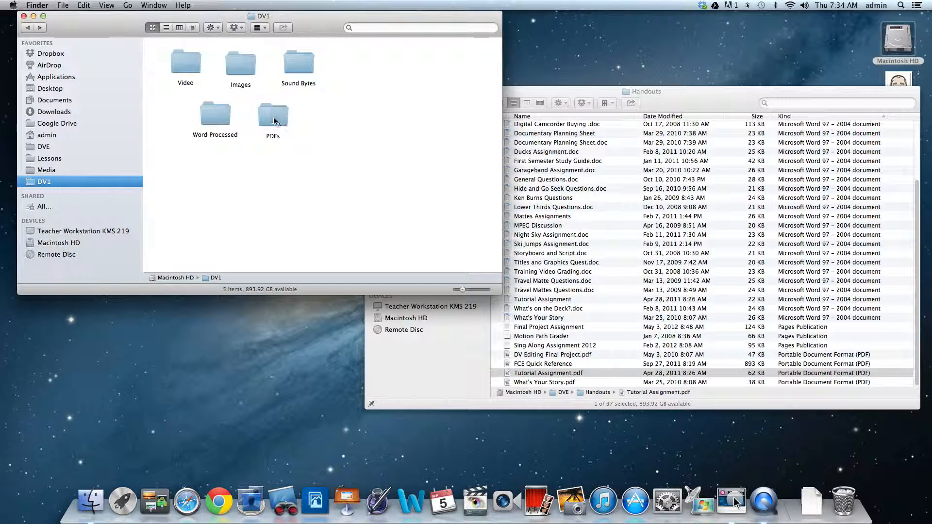
double_click(270, 119)
left_click(27, 28)
double_click(209, 118)
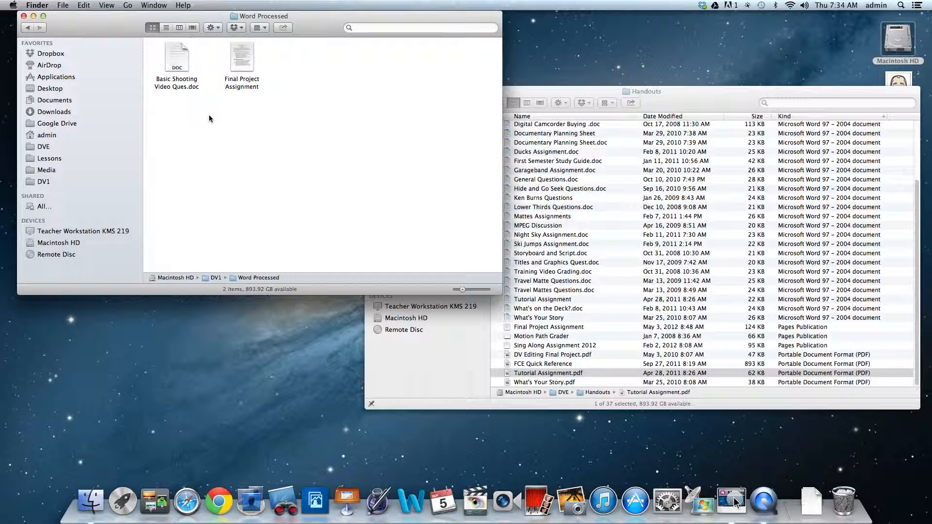
left_click(28, 28)
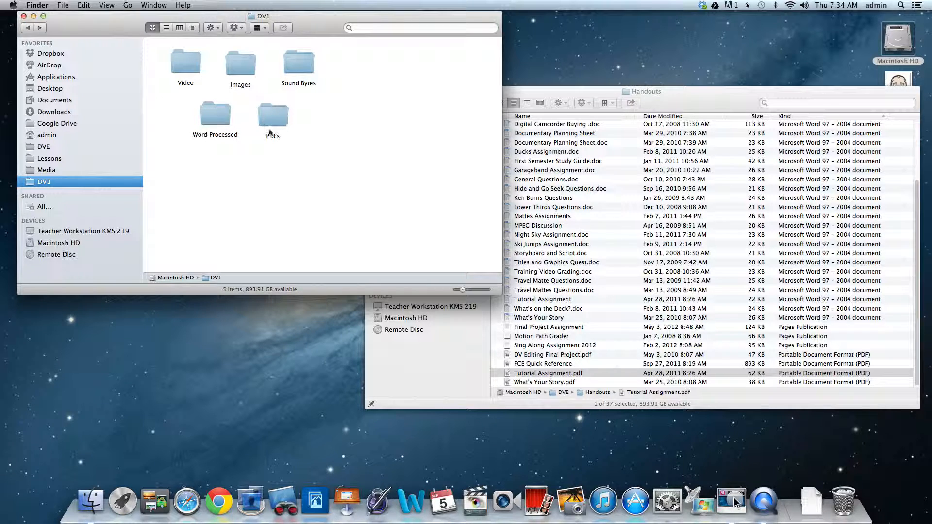
- Create a subfolder named Special Effects in the Video folder of DV1
double_click(184, 64)
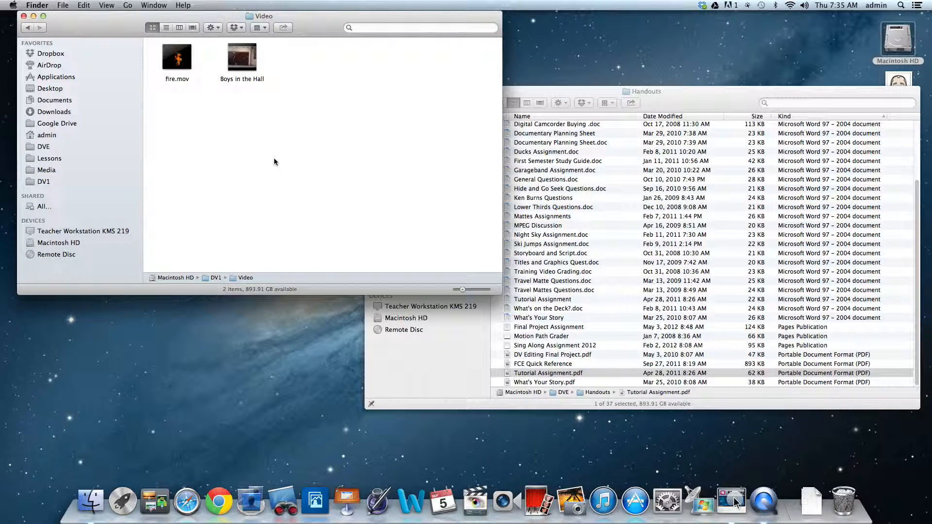
right_click(213, 113)
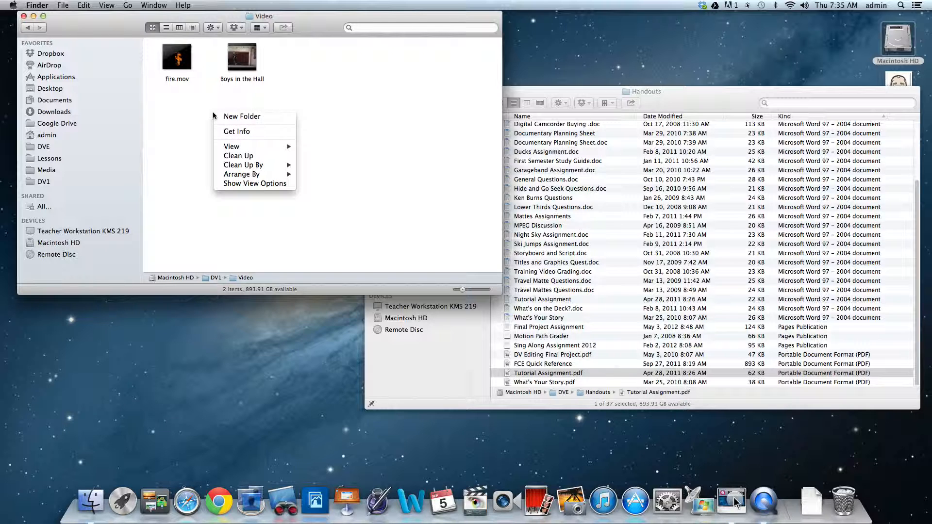
left_click(257, 118)
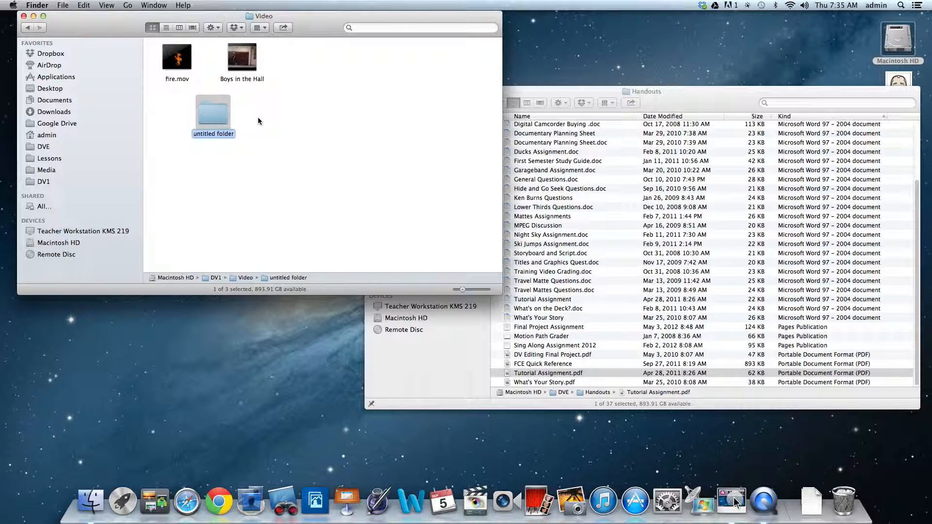
type("Special Effects")
key("Return")
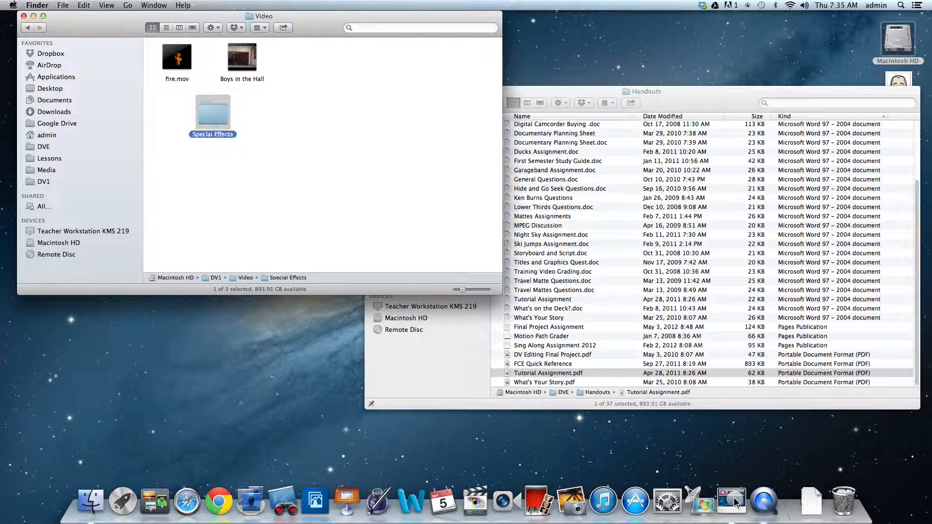
- Create a second subfolder named Stunts in the Video folder
left_click(363, 156)
right_click(287, 139)
left_click(325, 141)
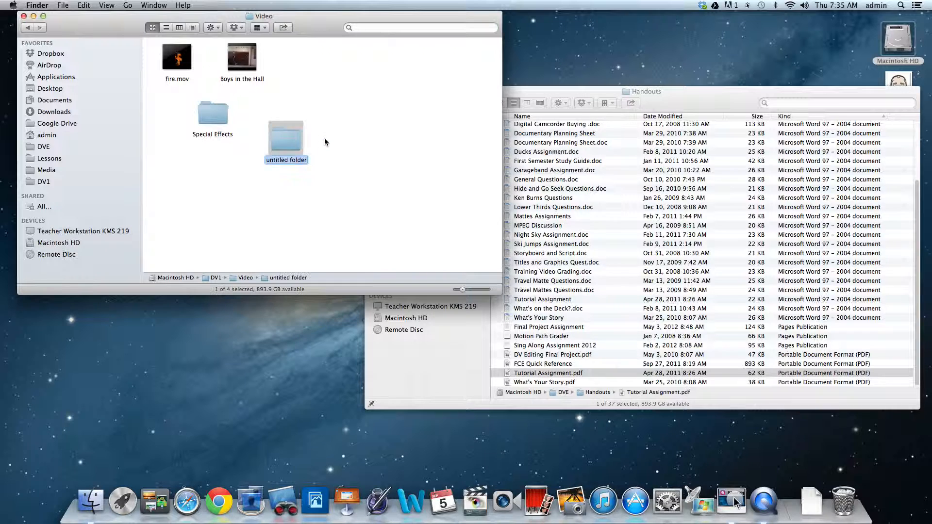
type("Stunts")
key("Return")
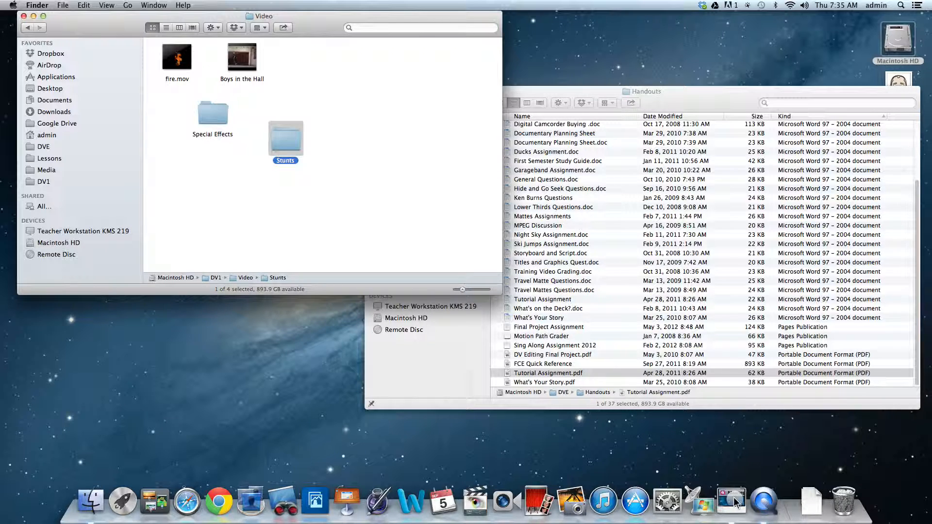
- Move fire.mov into the Special Effects folder and Boys in the Hall into the Stunts folder
left_click_drag(177, 57, 213, 117)
left_click_drag(242, 57, 285, 142)
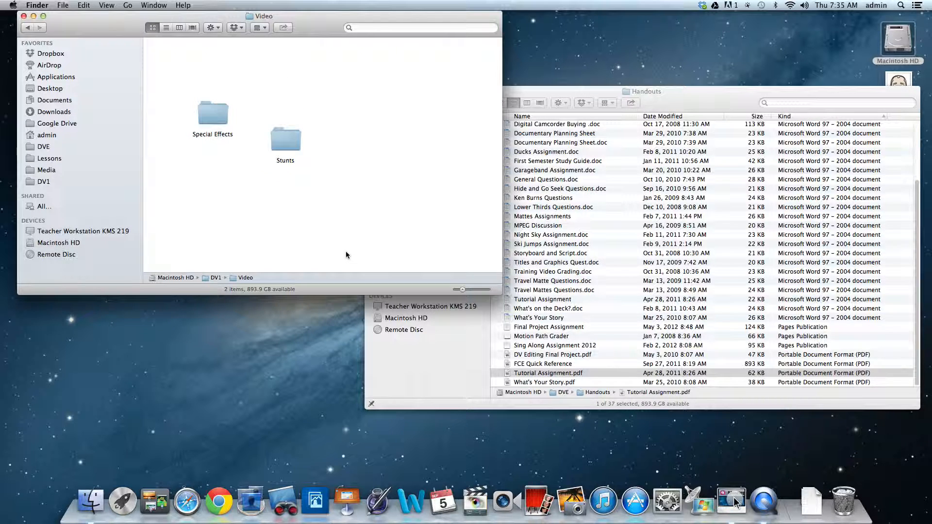
- Line up the Stunts folder beside Special Effects and return to the DV1 folder
left_click_drag(280, 135, 276, 116)
left_click(249, 170)
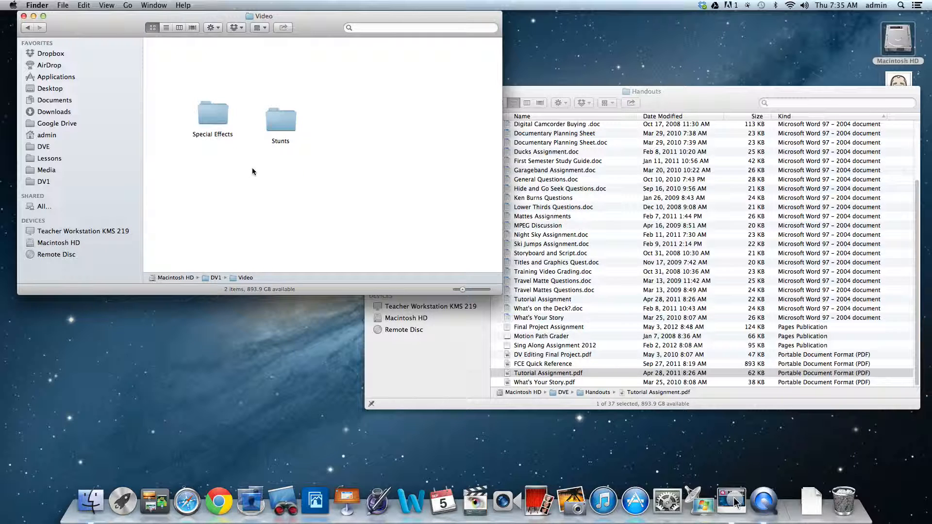
left_click(28, 29)
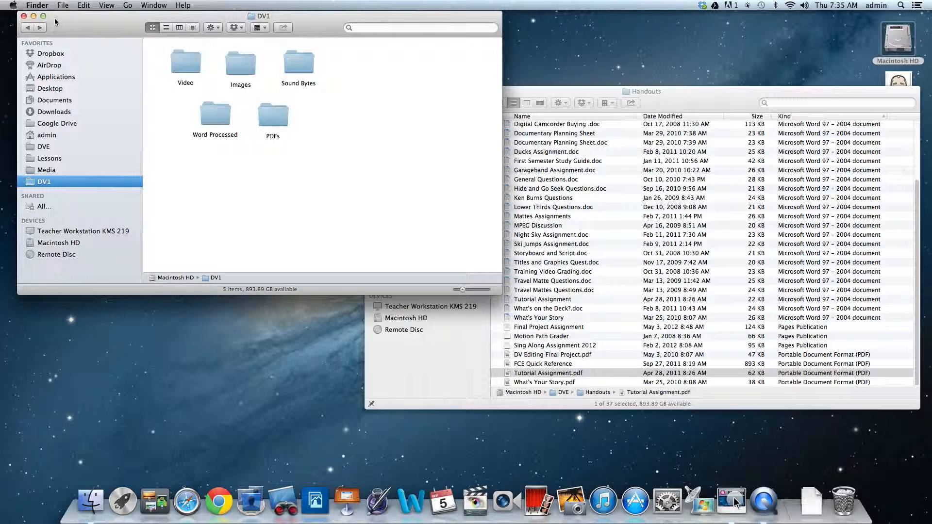
- Close the Handouts and DV1 folder windows
left_click(536, 89)
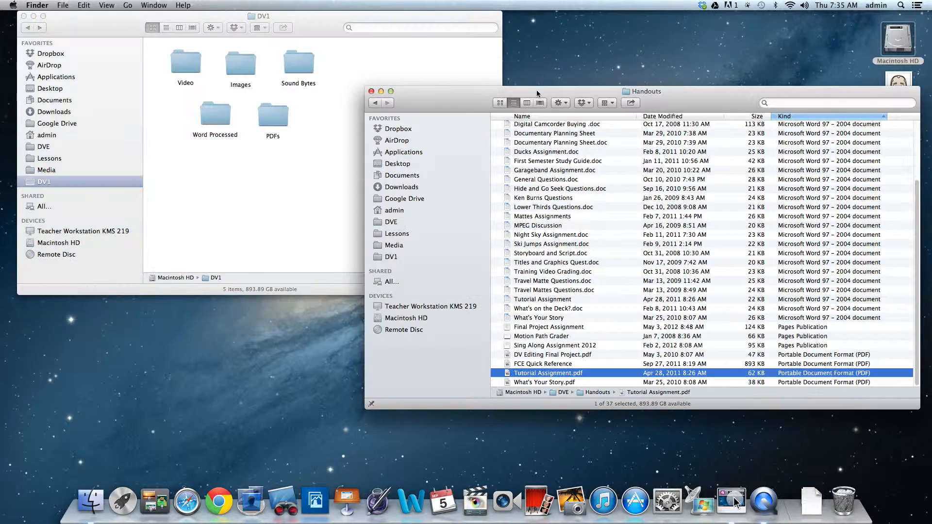
left_click(371, 92)
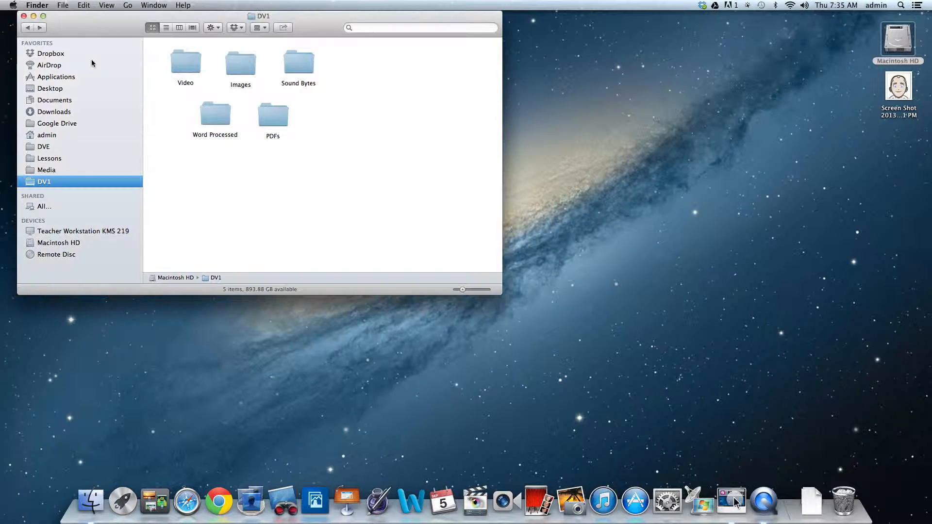
left_click(23, 16)
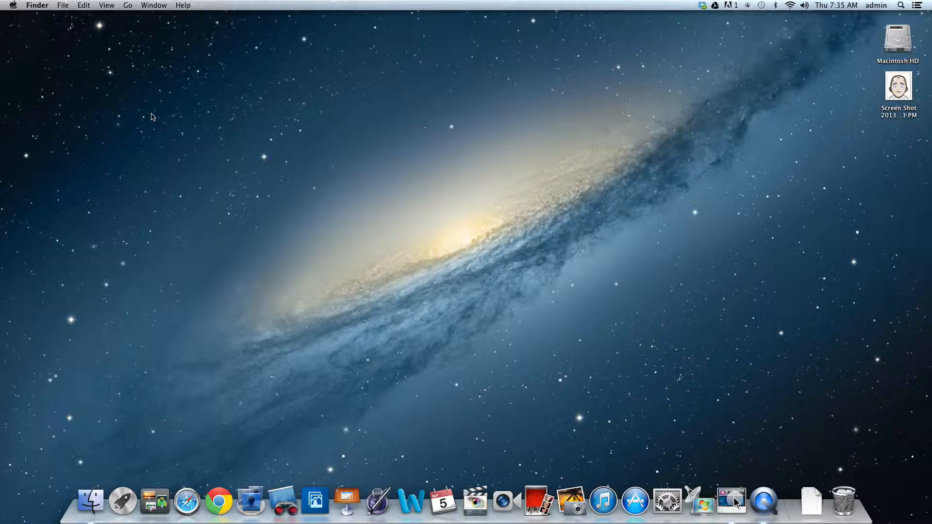
- Start a file search of This Mac and review the file kinds available as criteria
left_click(64, 6)
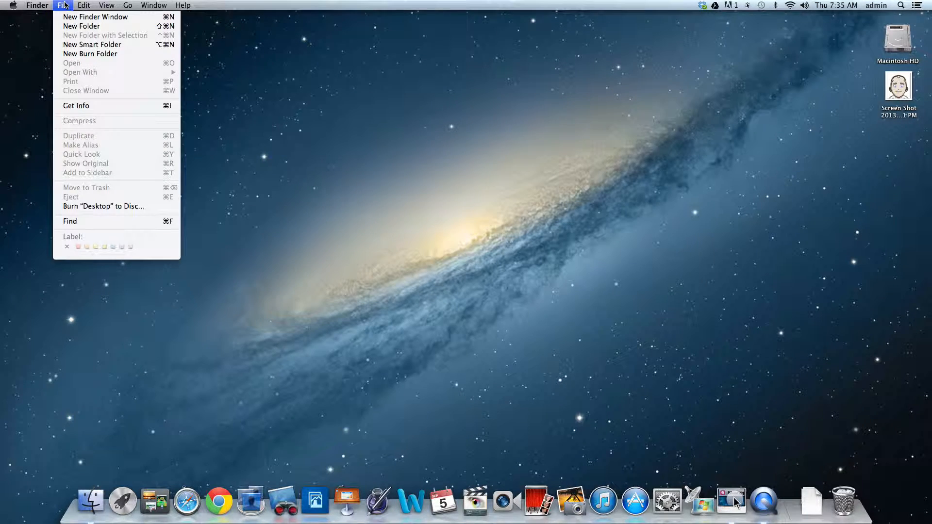
left_click(85, 221)
left_click_drag(195, 13, 166, 43)
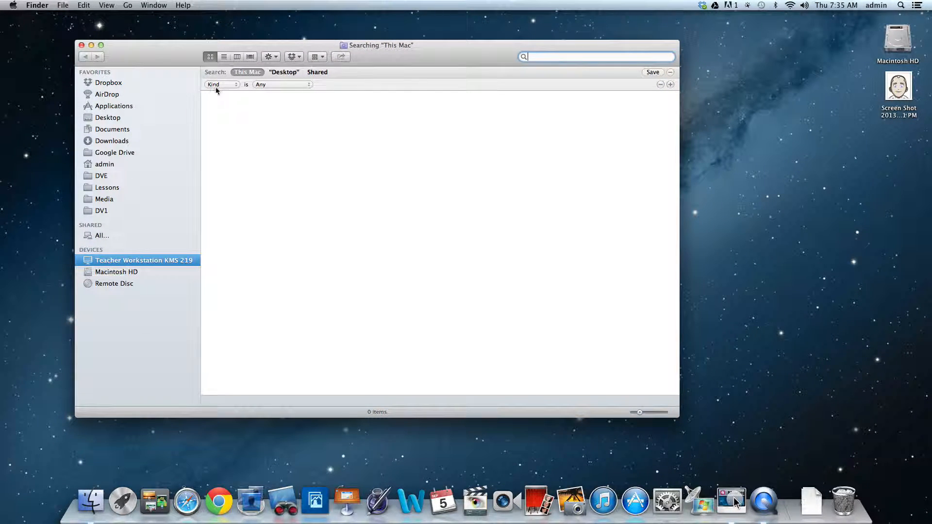
left_click(281, 84)
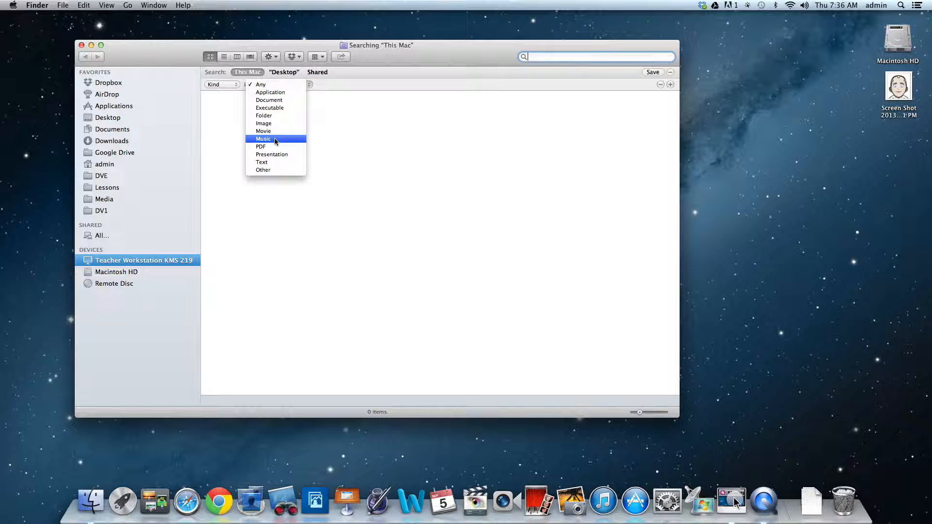
left_click(326, 155)
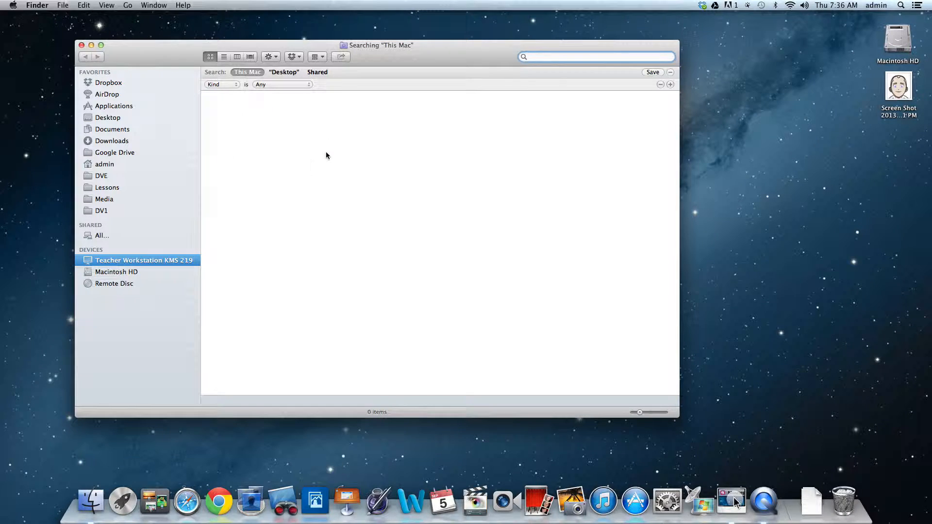
- Find the File Size attribute by searching for "size", include it in the criteria menu and apply it to the search
left_click(226, 85)
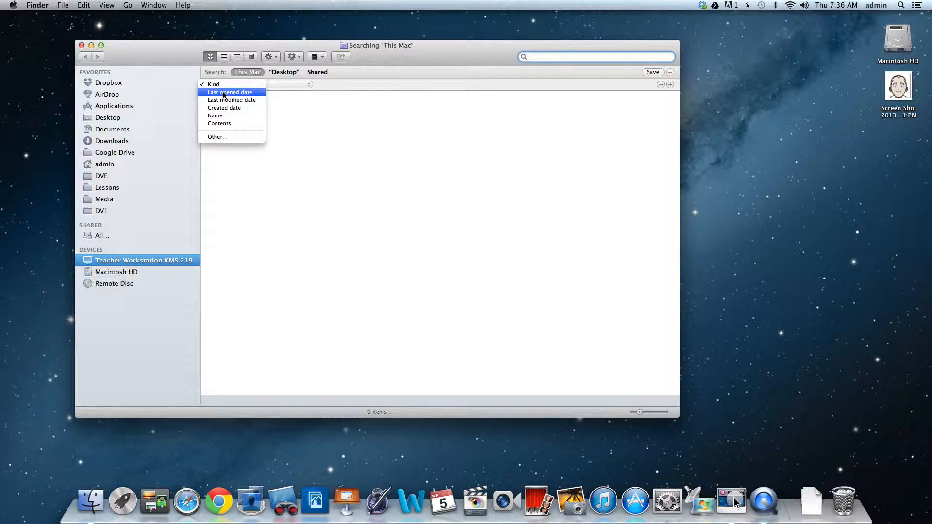
left_click(217, 138)
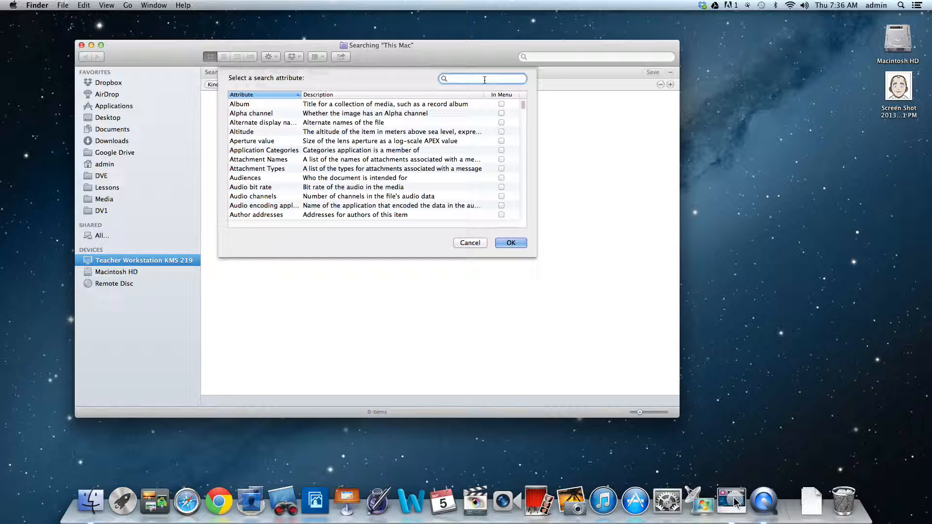
type("size")
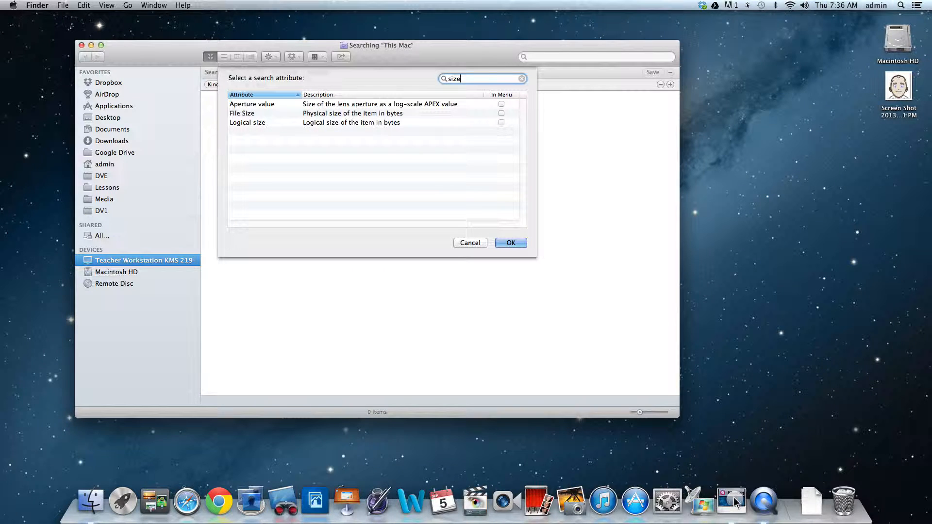
left_click(338, 115)
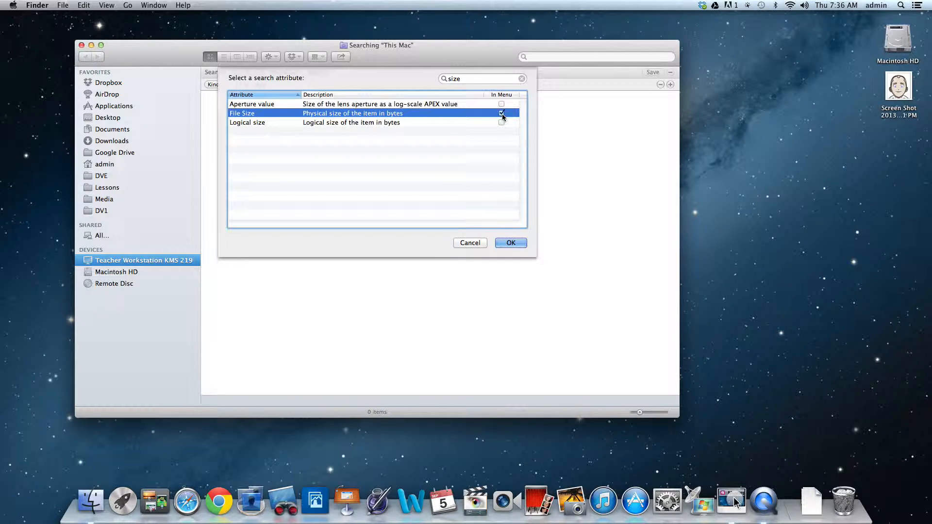
left_click(510, 242)
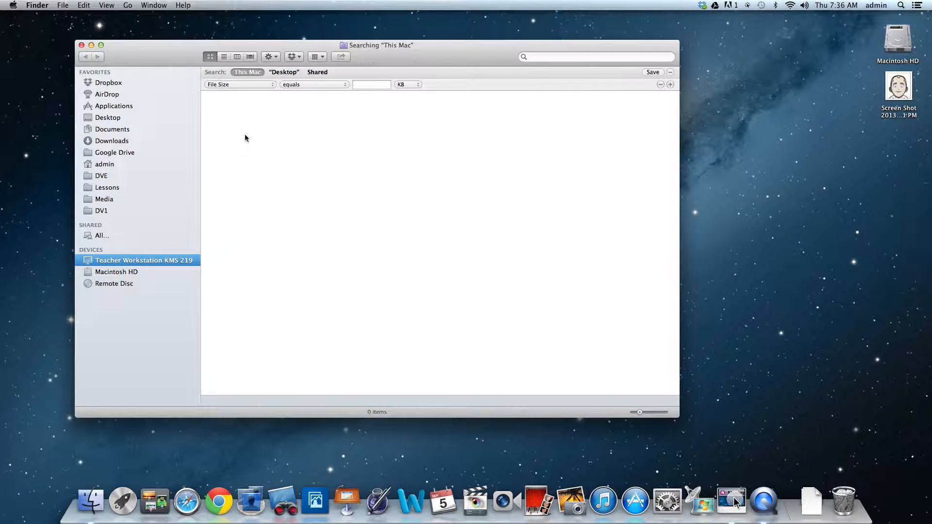
- Search This Mac for files with a file size greater than 2 GB
left_click(318, 85)
left_click(320, 100)
type("2gb")
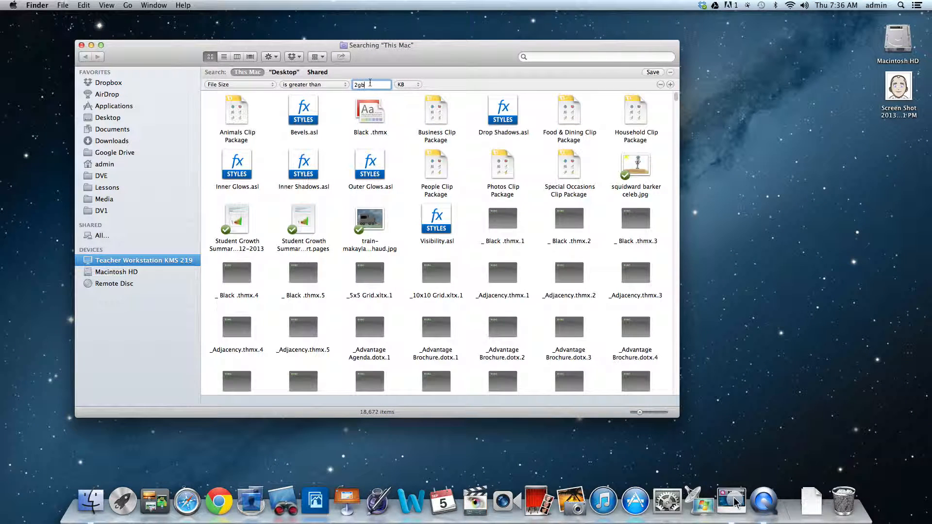
left_click(405, 84)
left_click_drag(409, 85, 406, 103)
key("BackSpace")
key("BackSpace")
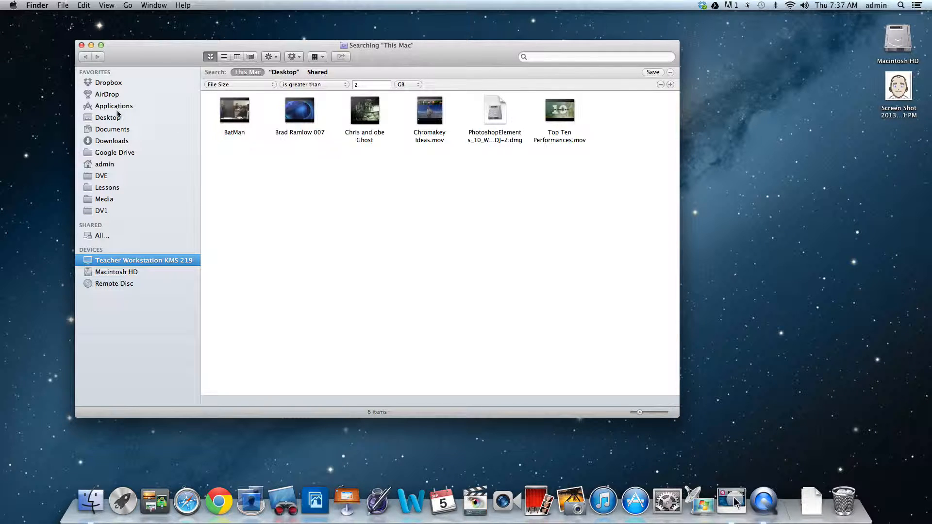
- Check fire.mov in the Special Effects folder inside DV1's Video folder, return to DV1 and close the window
left_click(99, 212)
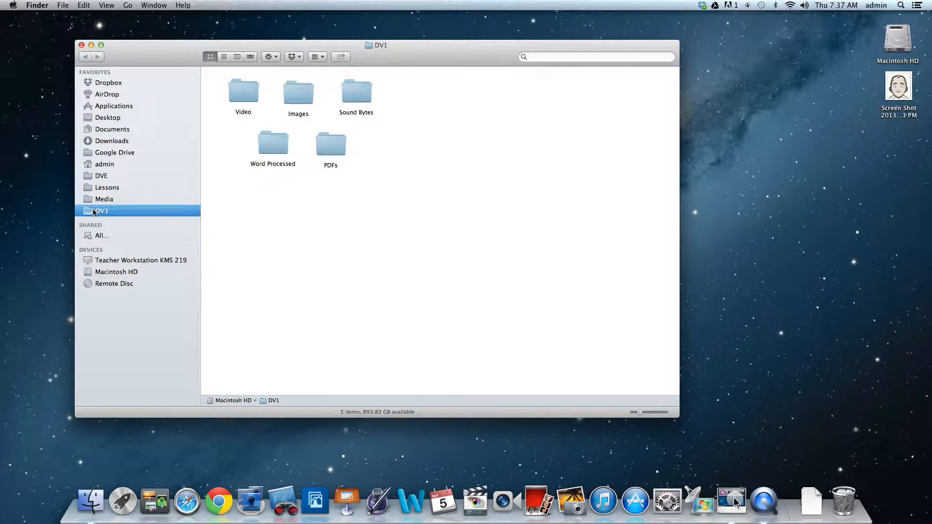
left_click(242, 91)
double_click(243, 92)
double_click(257, 145)
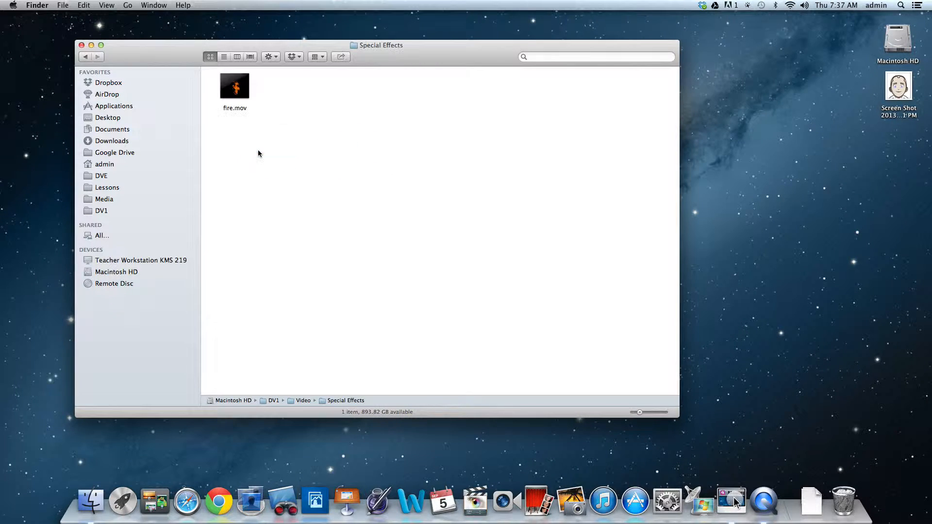
left_click_drag(235, 90, 563, 367)
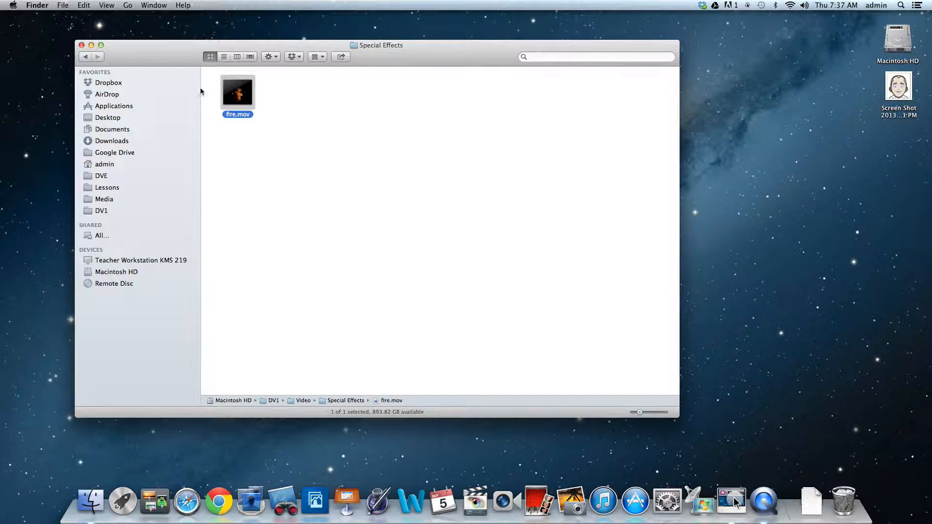
left_click(86, 58)
left_click(86, 57)
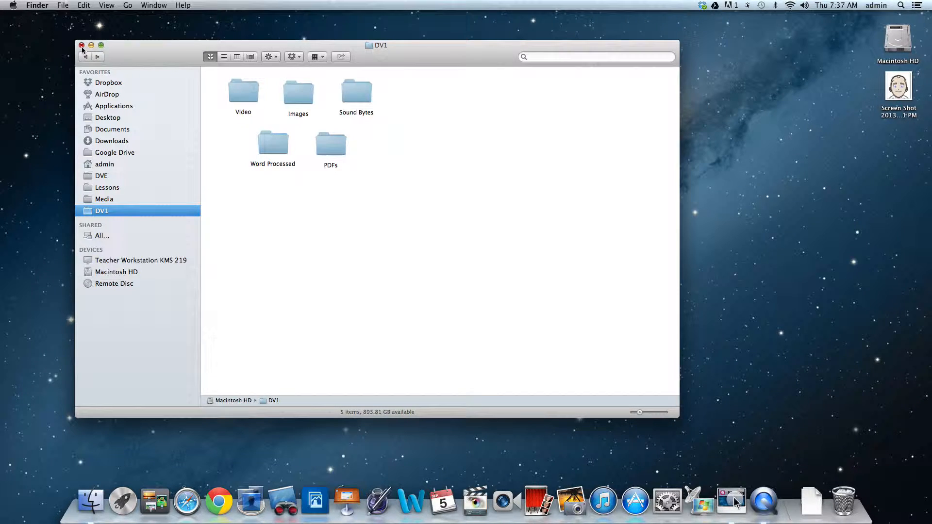
left_click(81, 45)
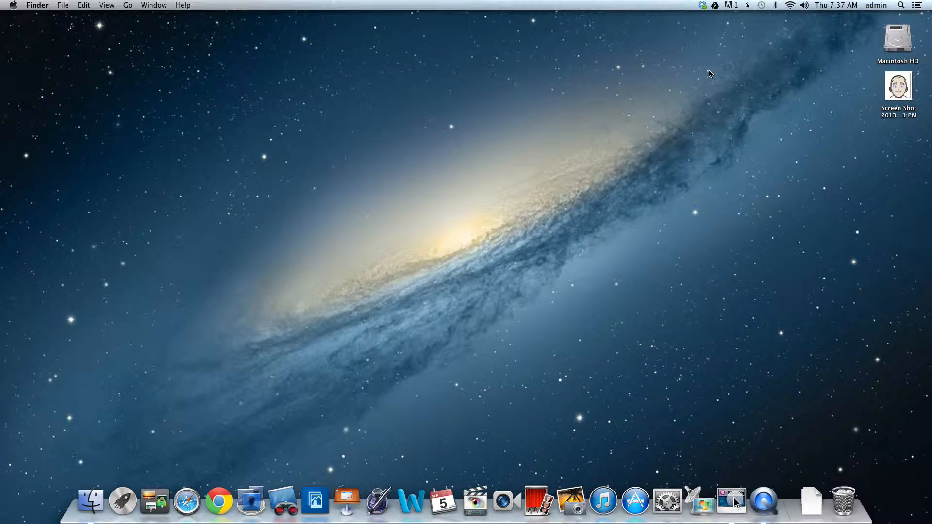
- Open the DVE folder on Macintosh HD and show its contents as icons
double_click(899, 35)
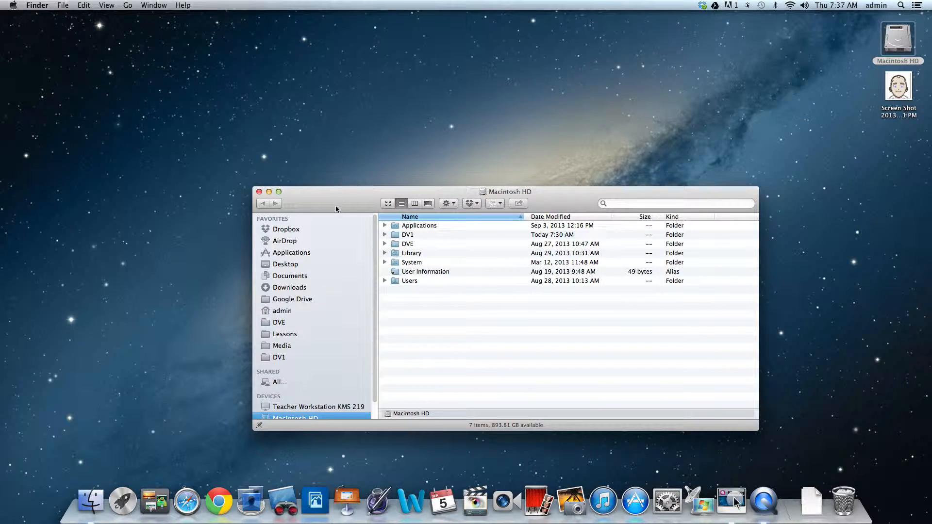
left_click_drag(335, 207, 170, 54)
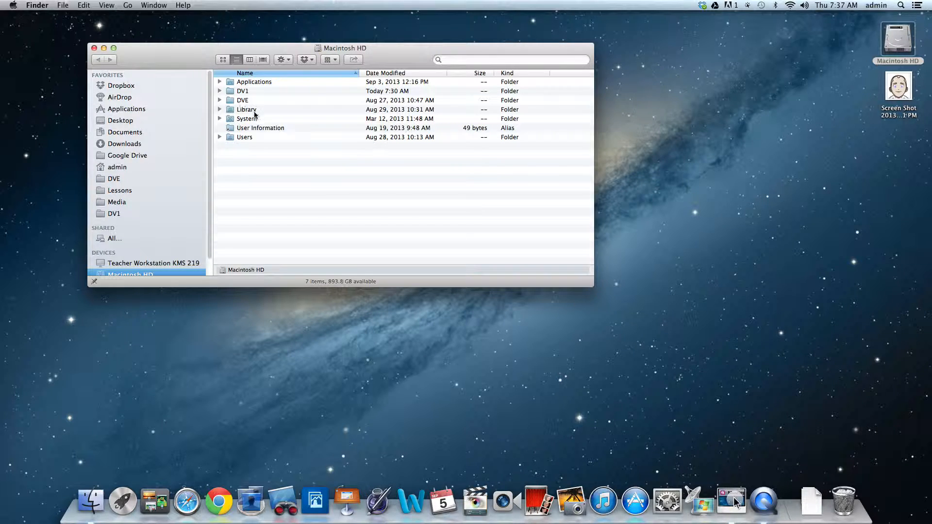
double_click(232, 102)
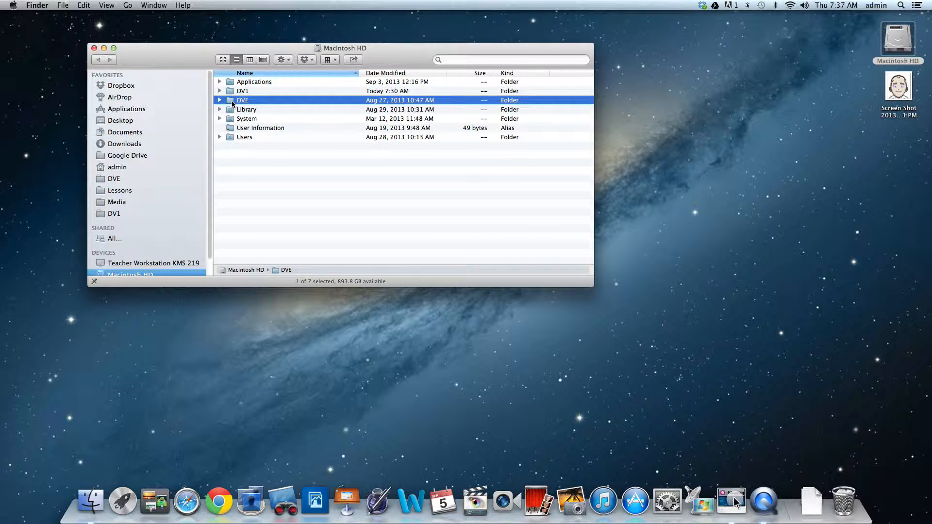
left_click(223, 59)
left_click_drag(141, 54, 87, 27)
- Search only within the DVE folder for files of kind Movie
left_click(62, 5)
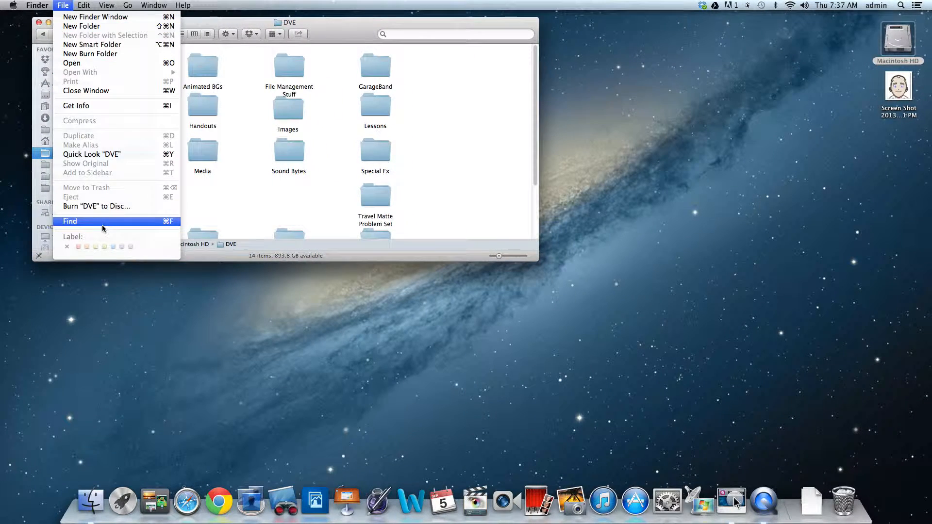
left_click(82, 220)
left_click(234, 49)
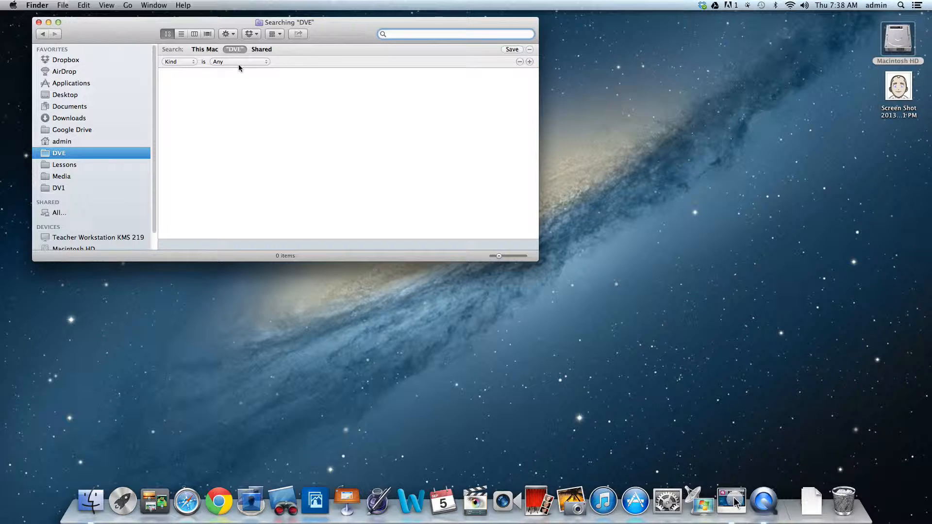
left_click(187, 62)
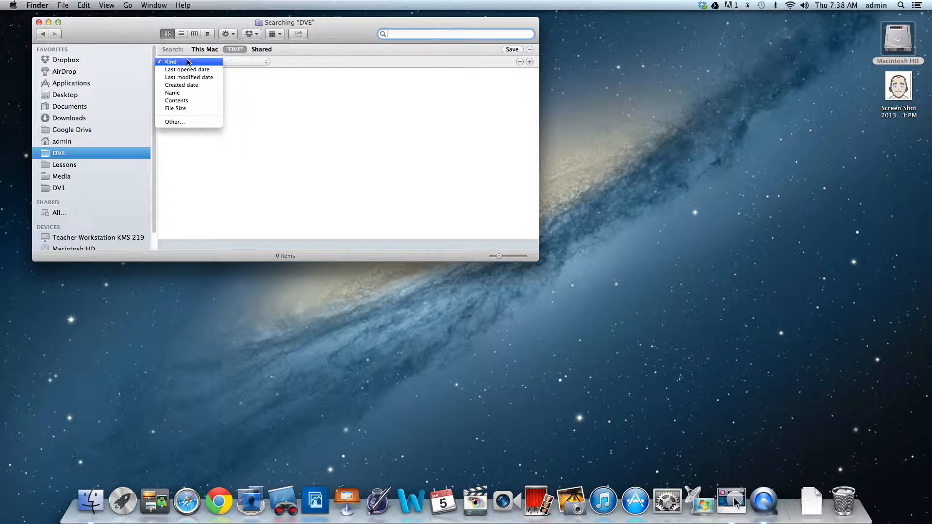
left_click(299, 54)
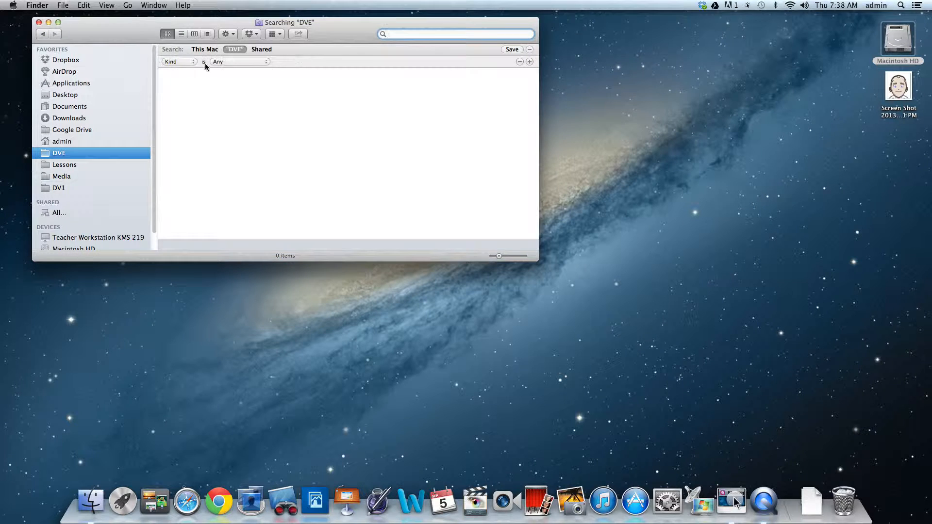
left_click(245, 63)
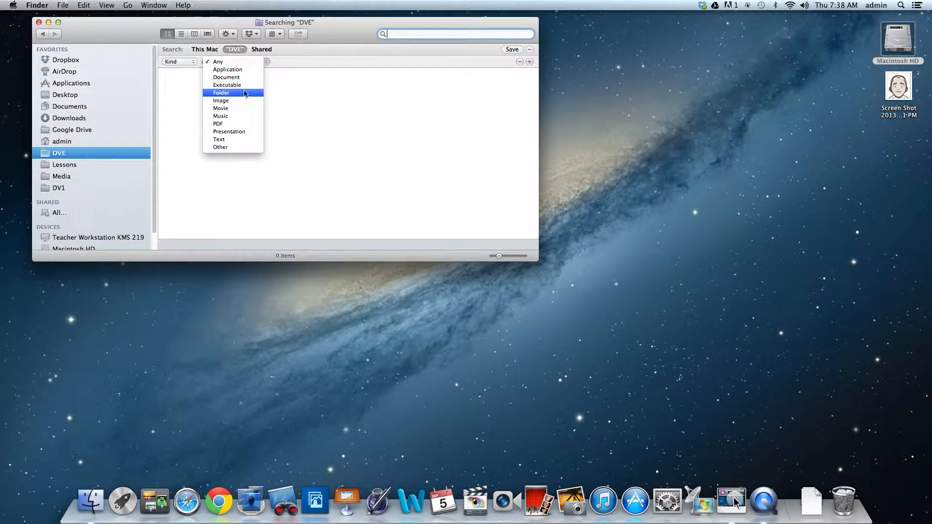
left_click(245, 109)
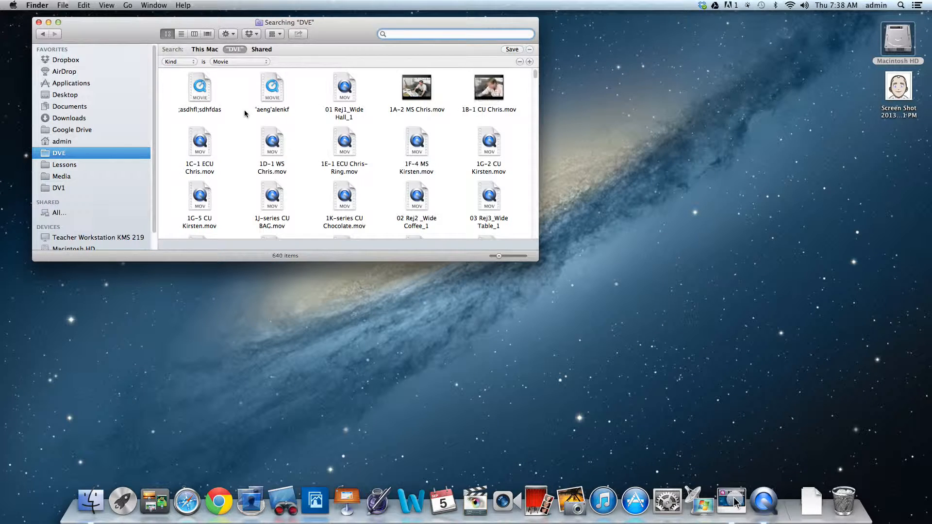
- Narrow the DVE movie search with a second criterion for file size greater than 1 GB
left_click(530, 62)
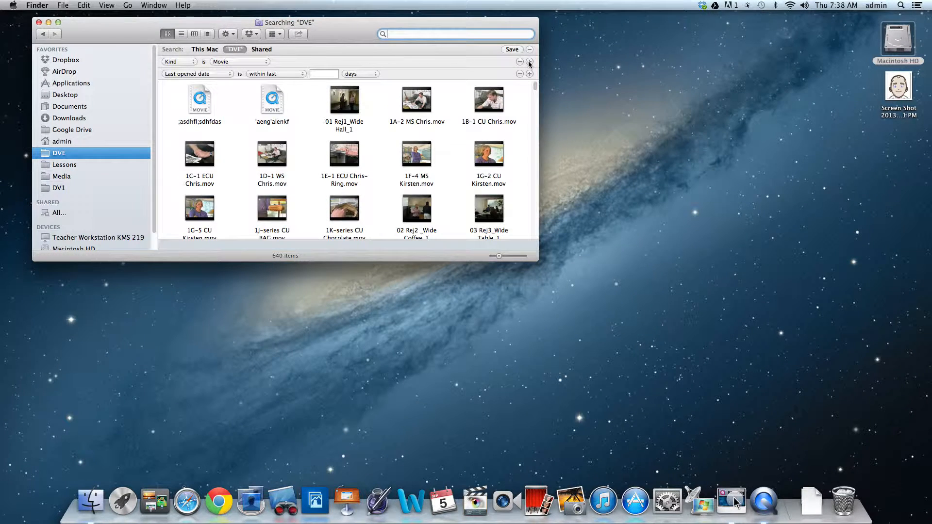
left_click(182, 74)
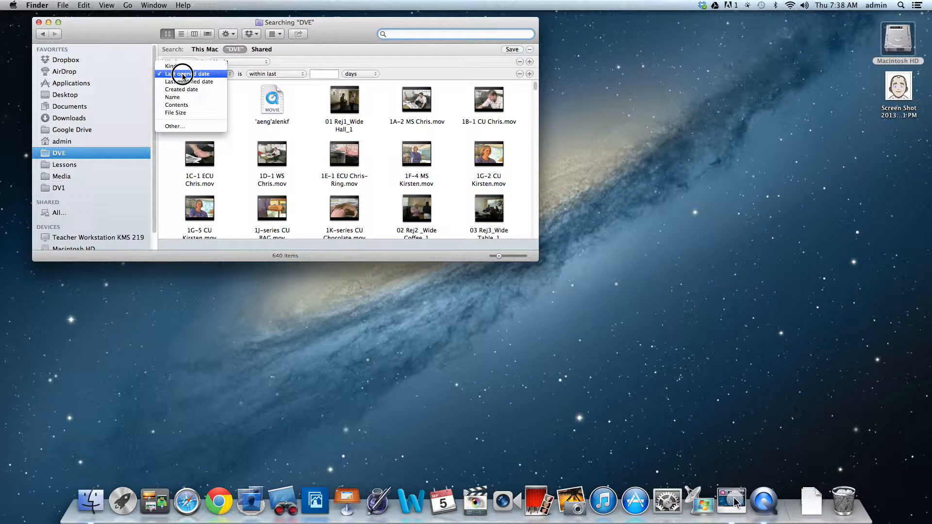
left_click(188, 113)
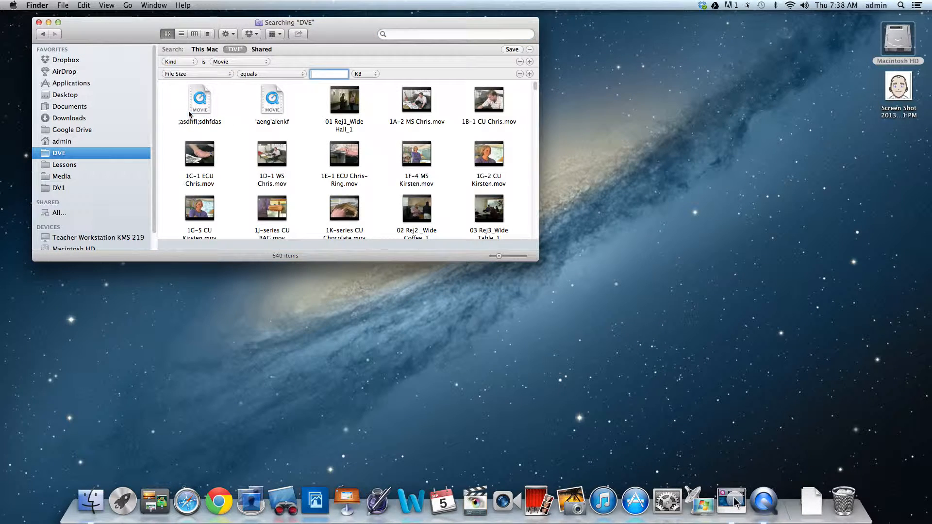
left_click(264, 75)
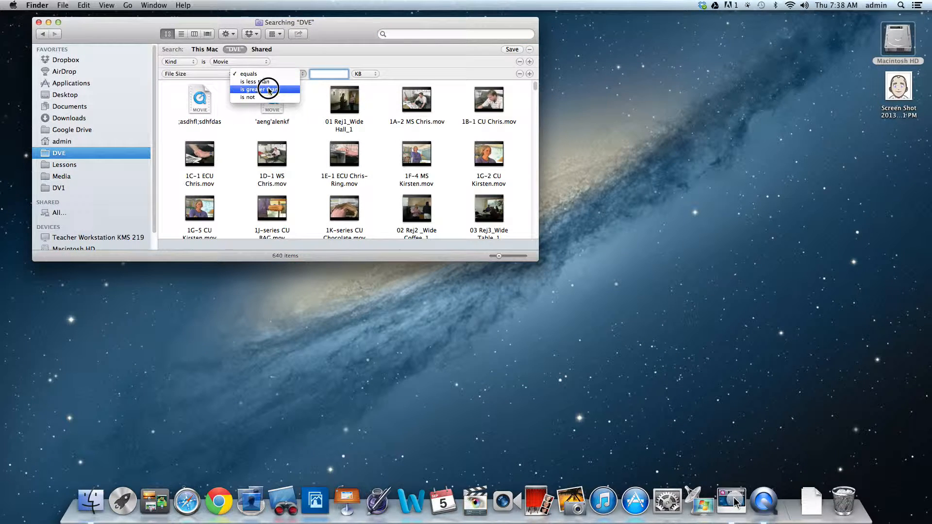
left_click(268, 89)
left_click(365, 73)
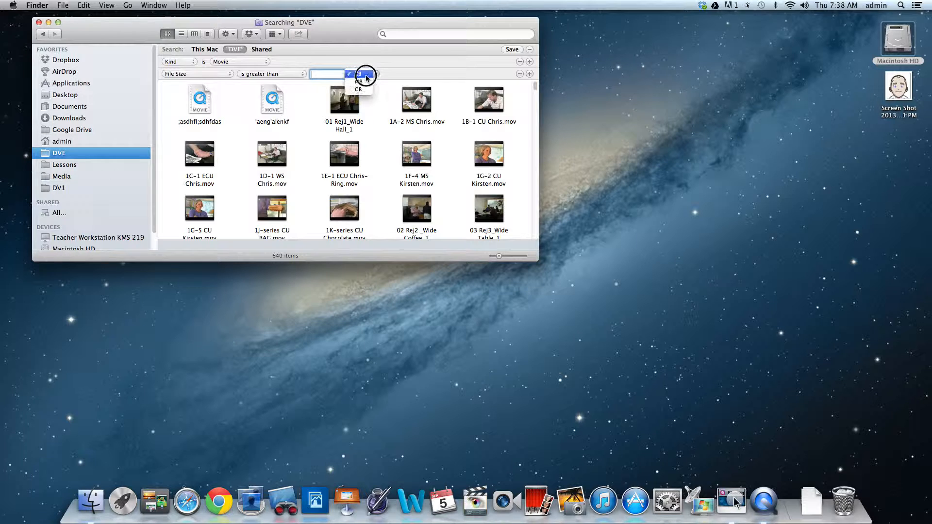
left_click(353, 91)
mouse_move(353, 89)
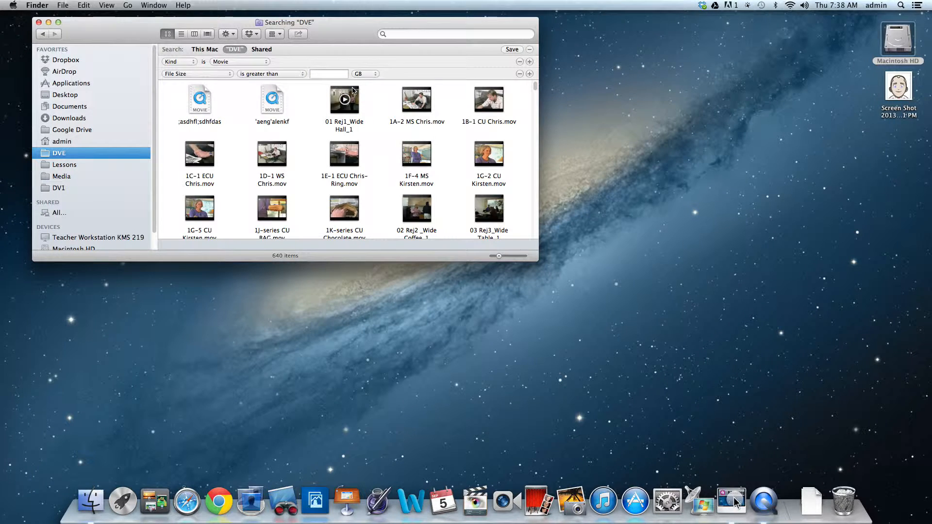
key("1")
left_click(326, 74)
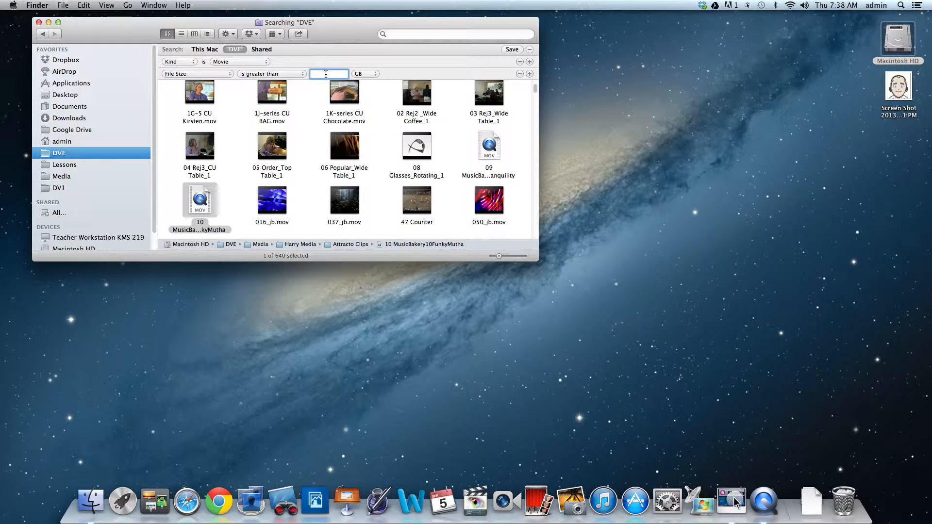
type("1")
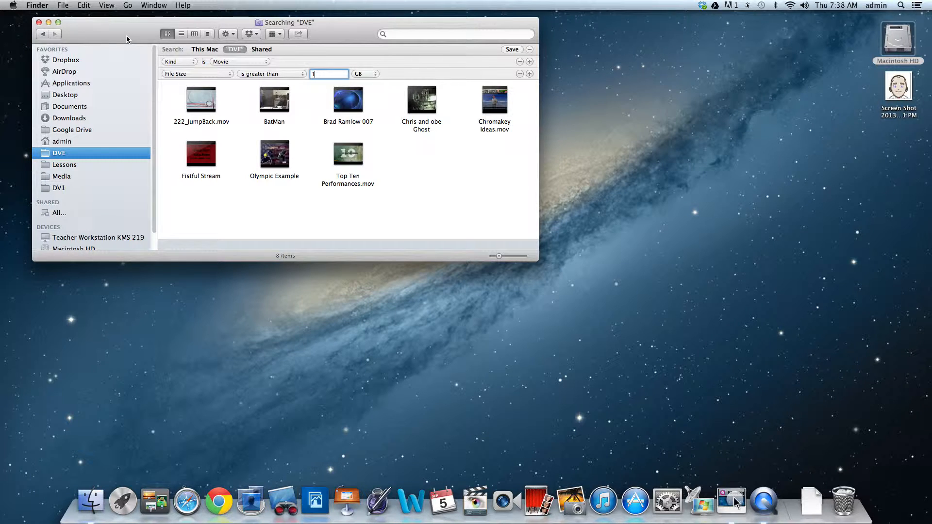
- Leave the search results, go back to Macintosh HD and open the Video folder inside DV1
left_click(43, 35)
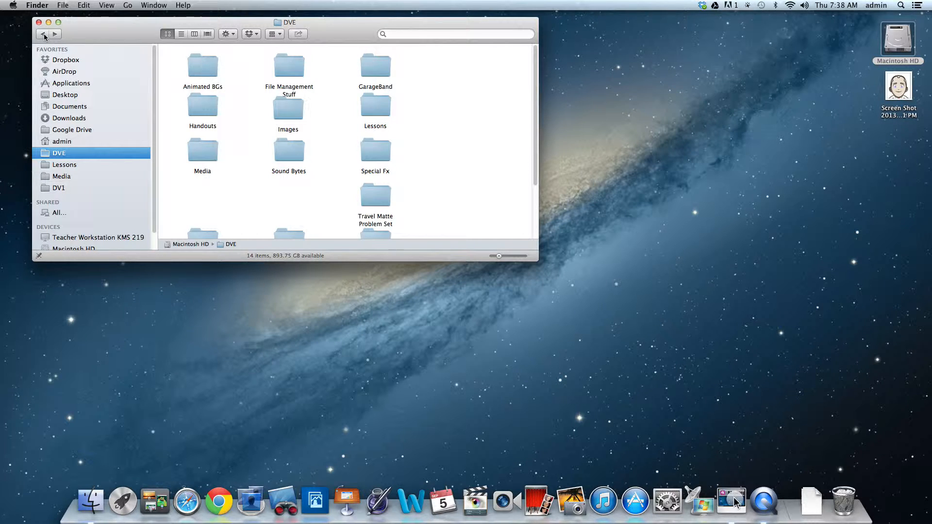
left_click(44, 34)
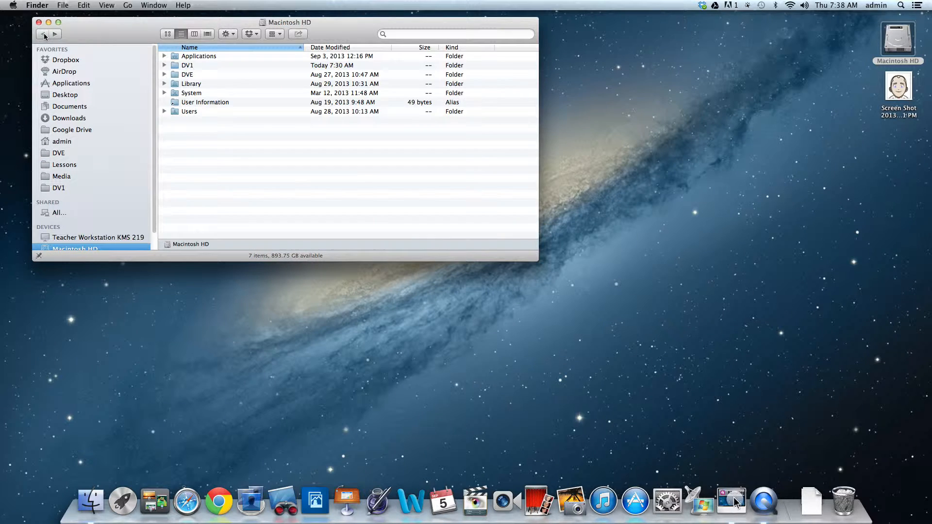
double_click(178, 66)
left_click(200, 69)
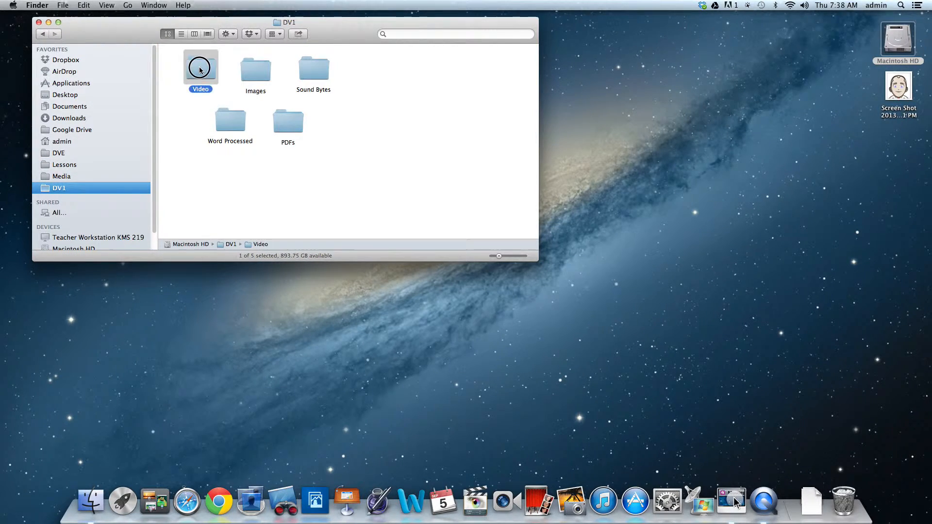
double_click(199, 68)
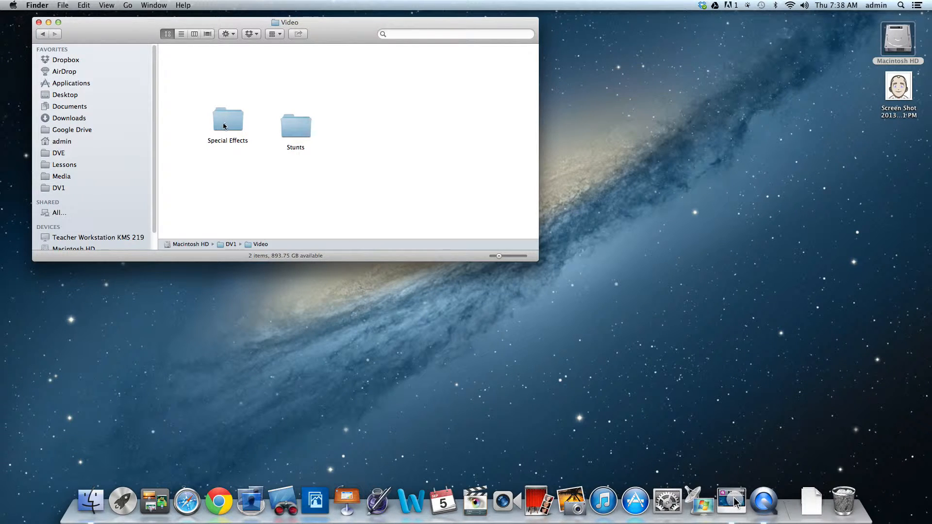
left_click_drag(82, 35, 68, 31)
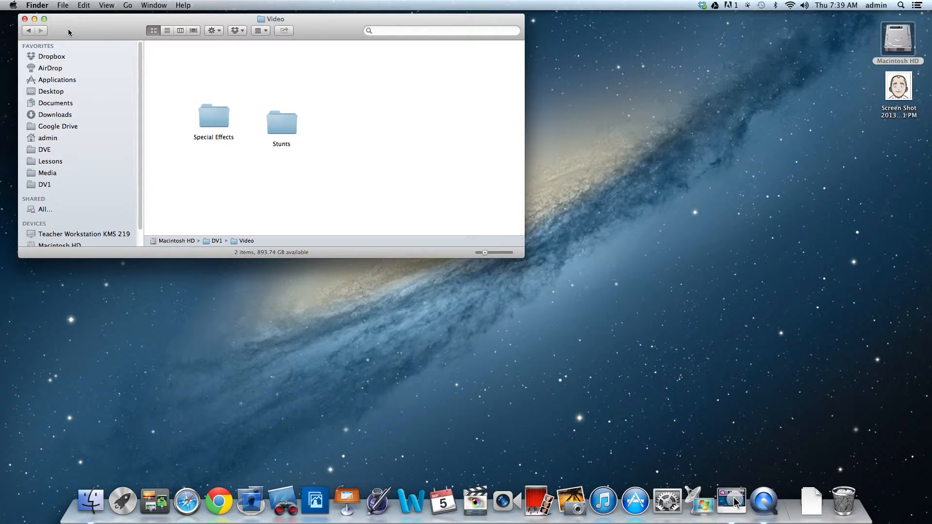